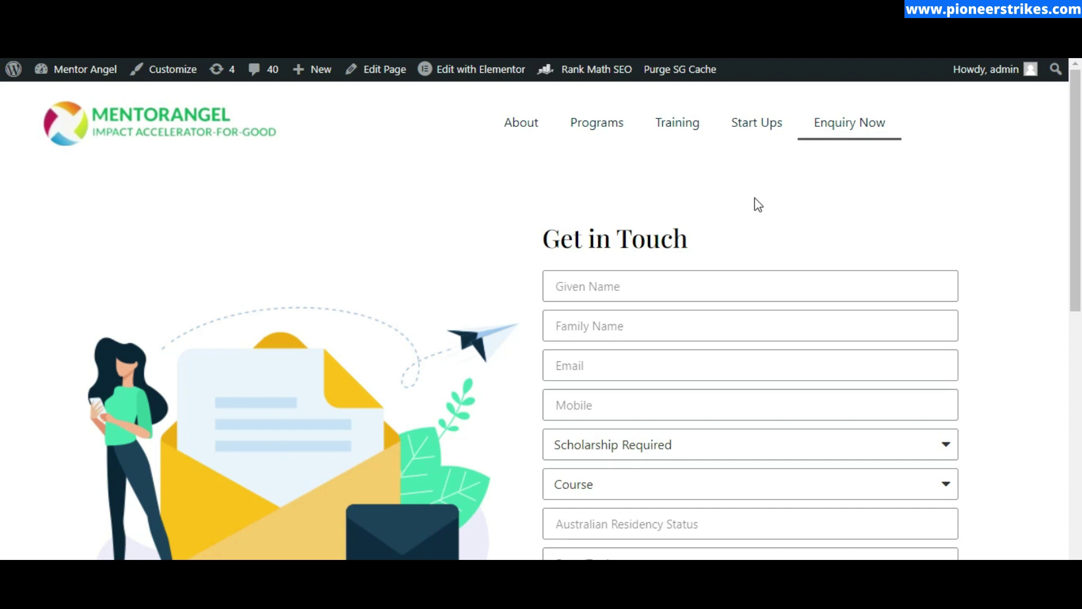
# Open the enquiry page in the Elementor editor.
pyautogui.scroll(-3, 759, 204)
pyautogui.scroll(3, 758, 204)
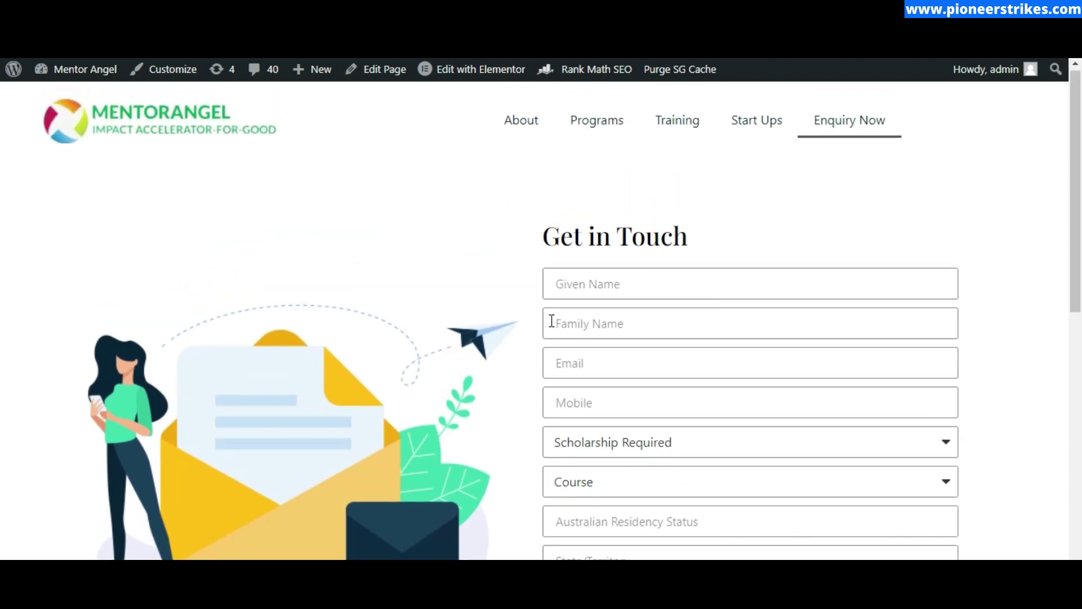
pyautogui.scroll(-1, 552, 321)
pyautogui.scroll(-2, 552, 321)
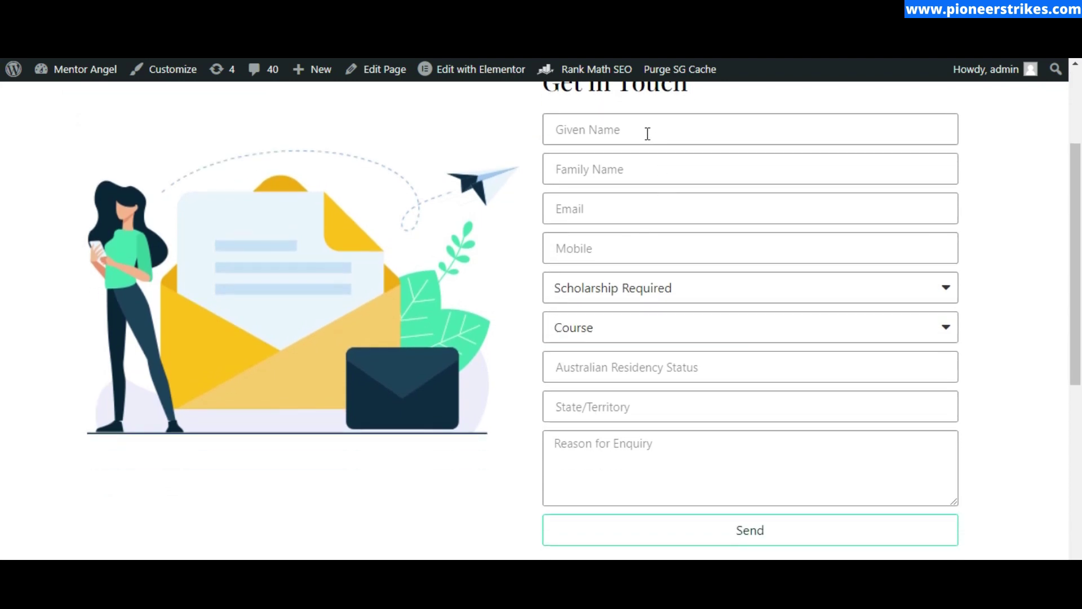
pyautogui.scroll(1, 647, 134)
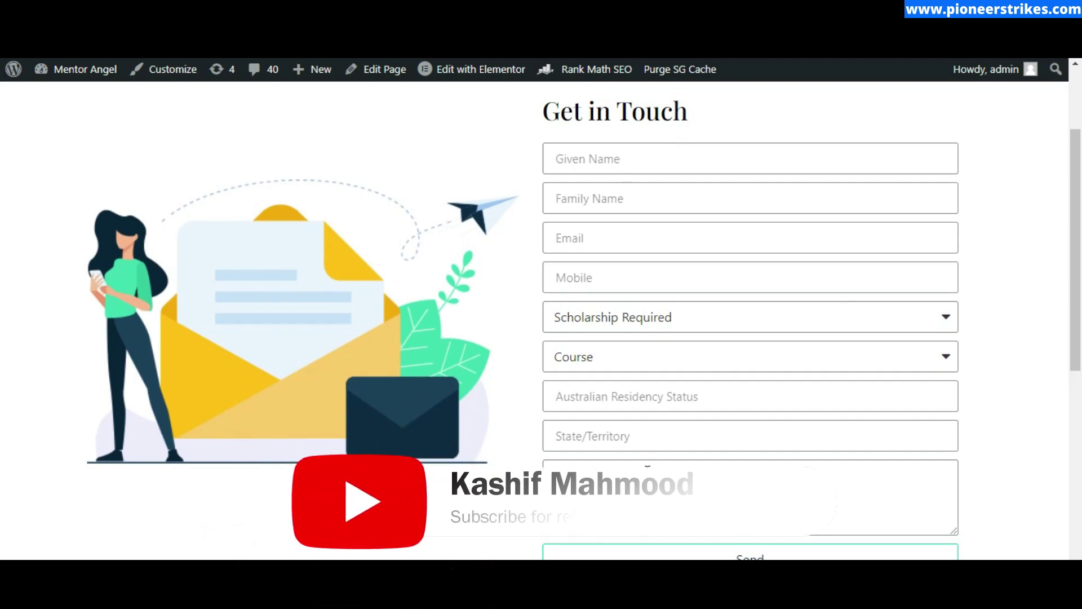
pyautogui.scroll(-2, 646, 465)
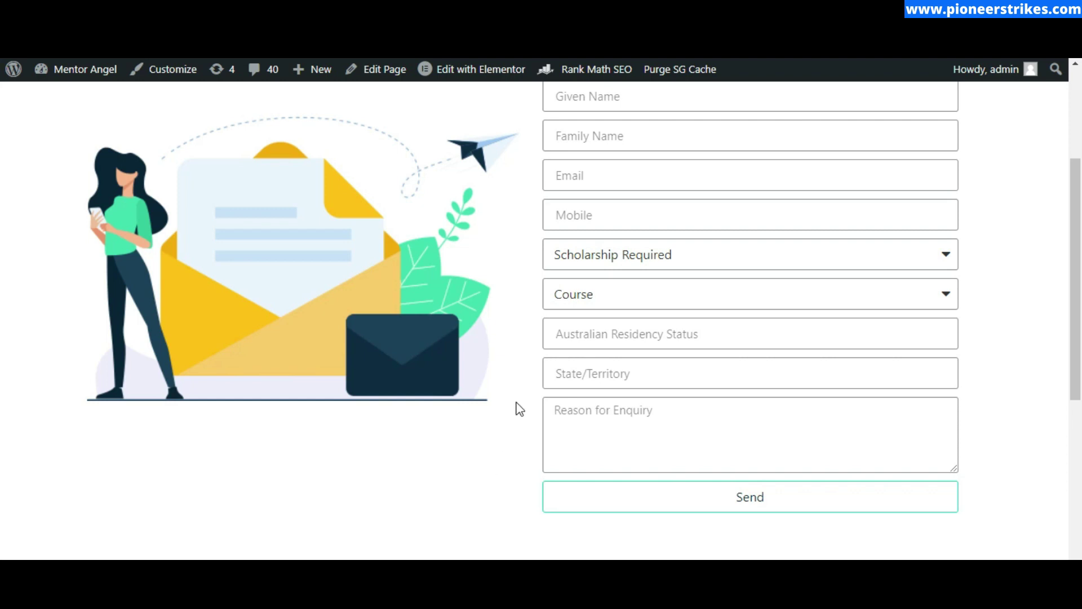
pyautogui.scroll(2, 522, 398)
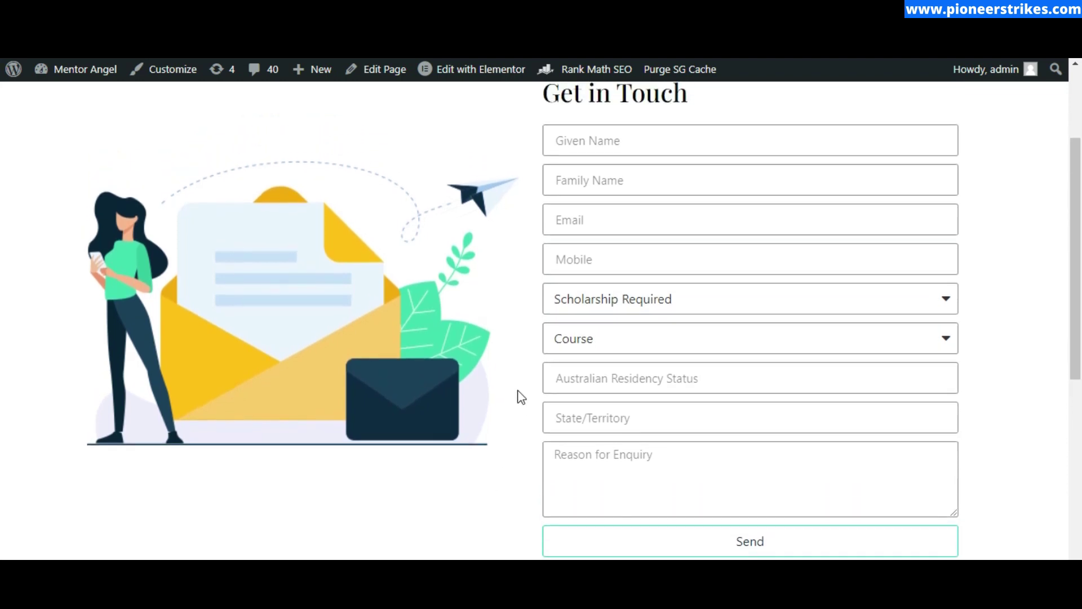
pyautogui.scroll(2, 522, 397)
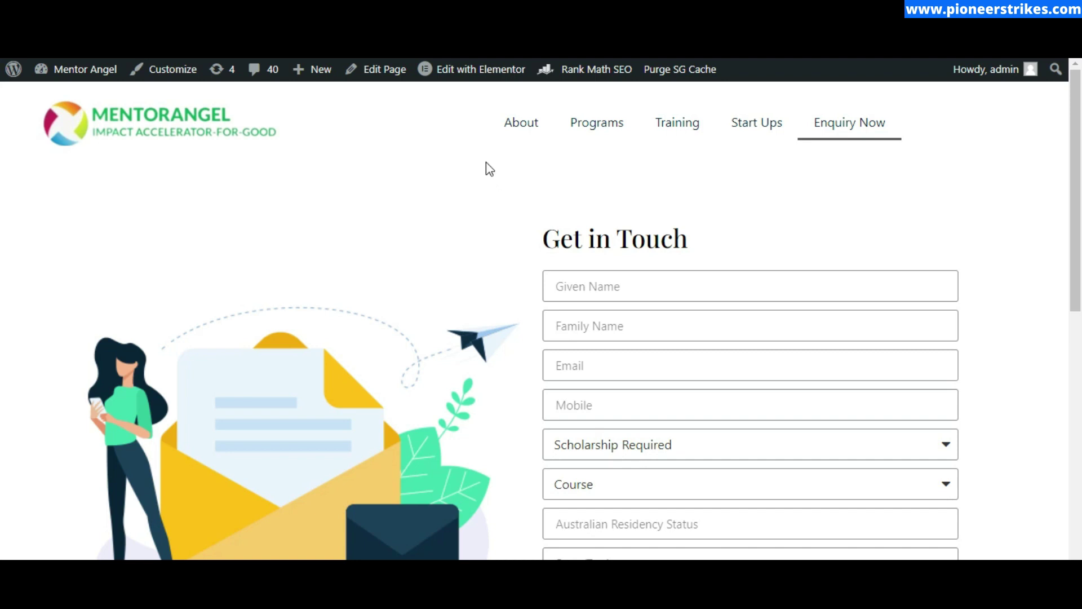
pyautogui.moveTo(484, 99)
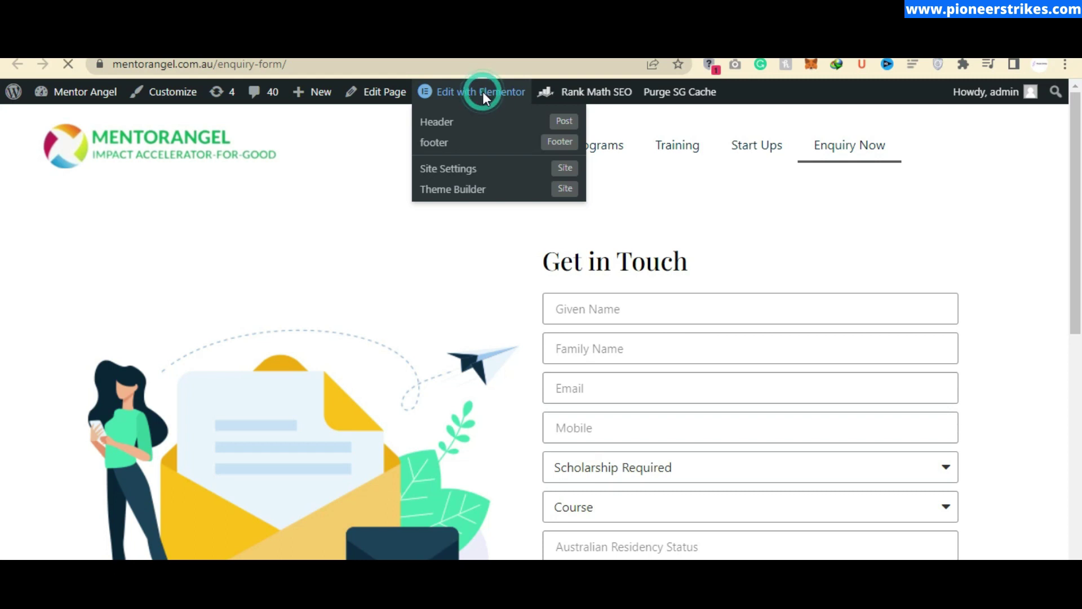
pyautogui.click(483, 91)
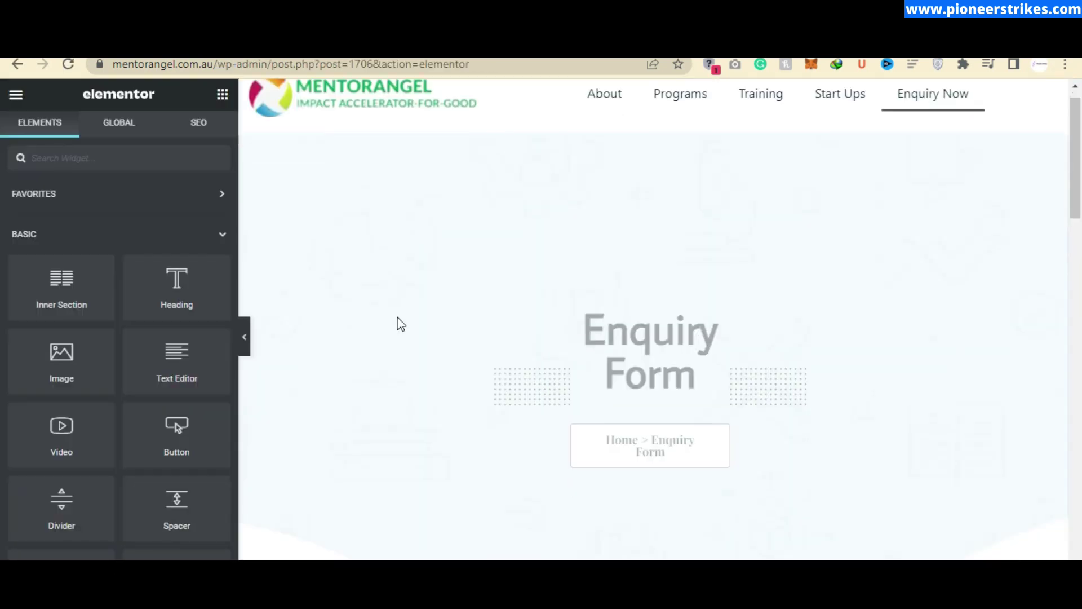
# Edit the Get in Touch form and remove, then re-add, Email 2 under Actions After Submit.
pyautogui.scroll(-10, 400, 323)
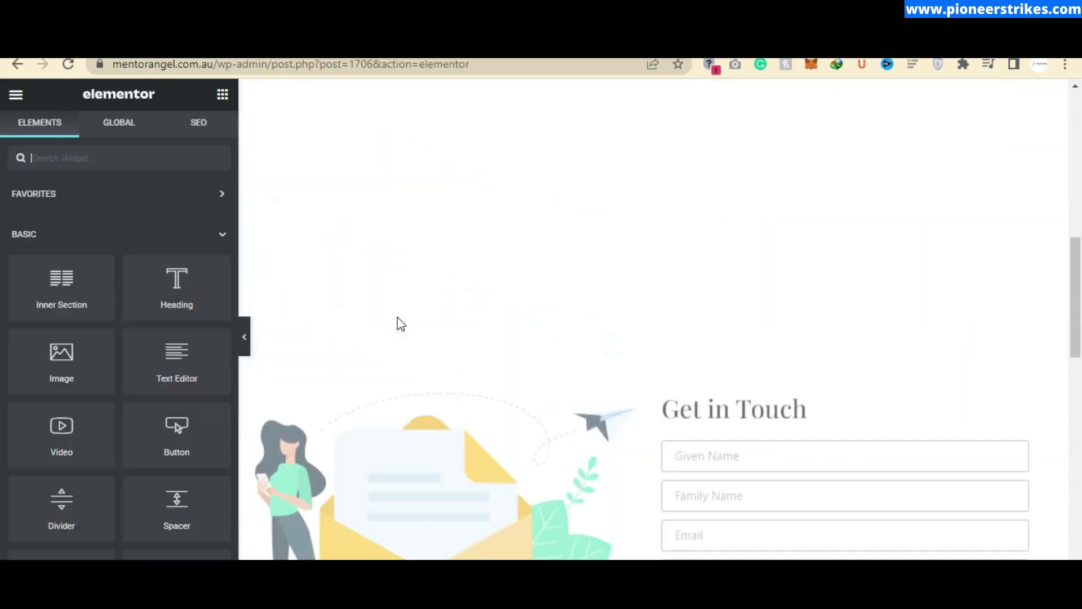
pyautogui.moveTo(1021, 161)
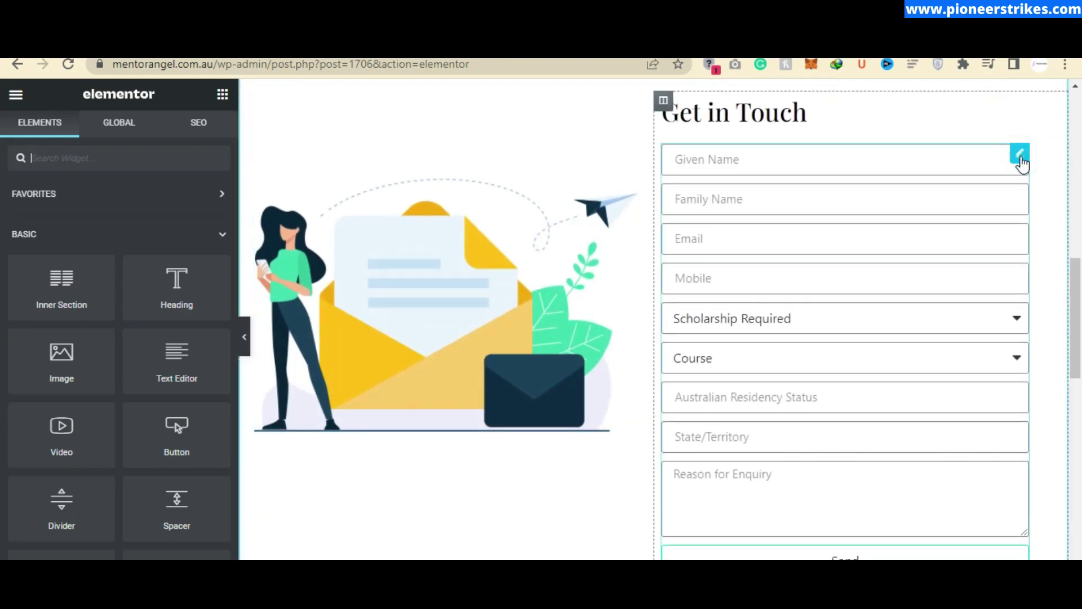
pyautogui.click(1020, 159)
pyautogui.scroll(-5, 22, 361)
pyautogui.scroll(-5, 23, 361)
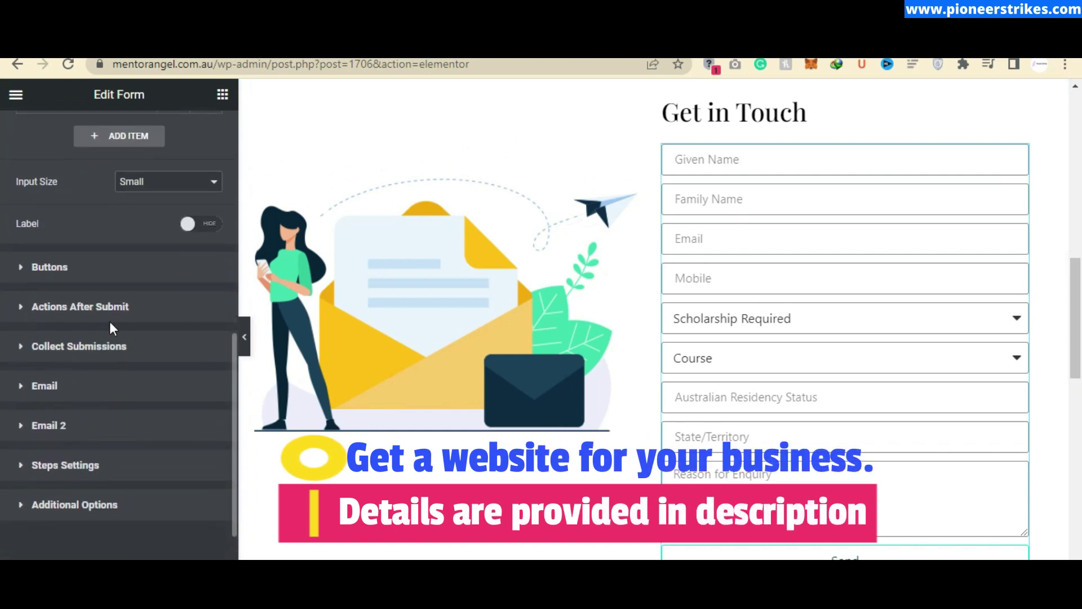
pyautogui.click(100, 313)
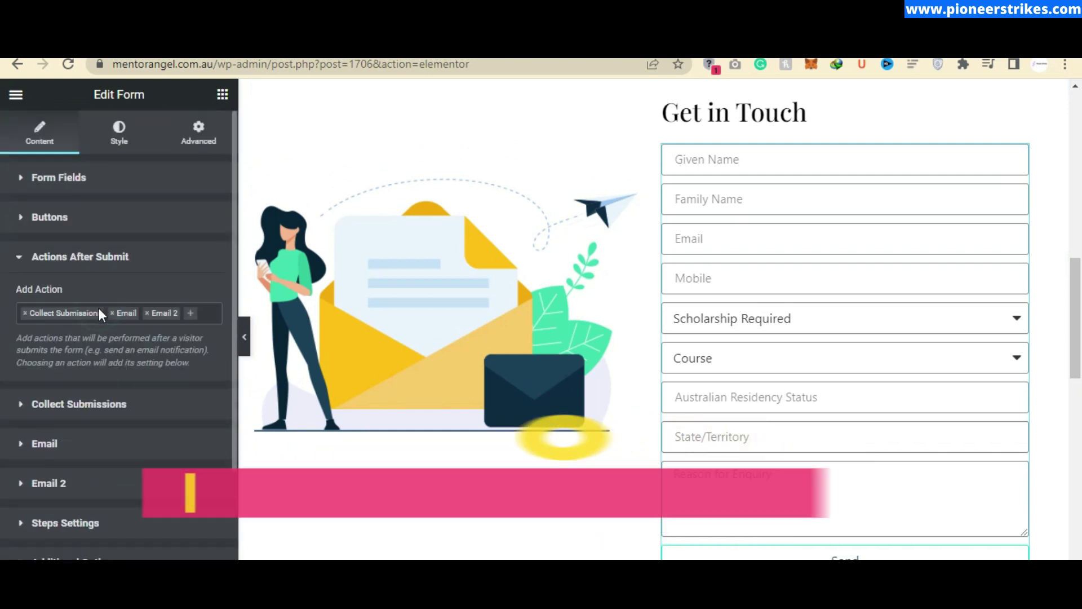
pyautogui.click(147, 314)
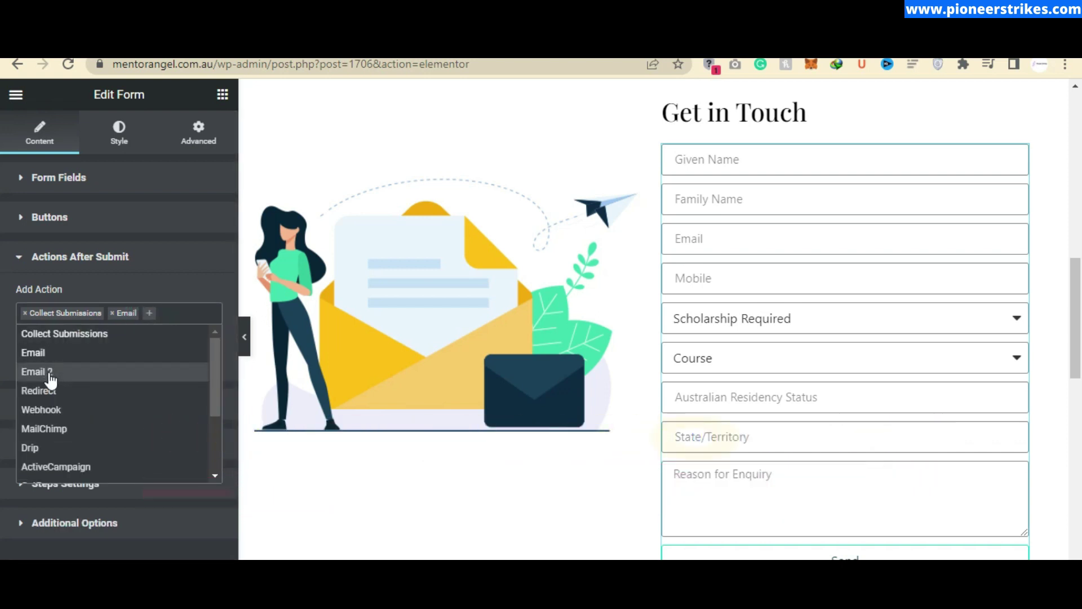
pyautogui.click(49, 372)
pyautogui.click(88, 256)
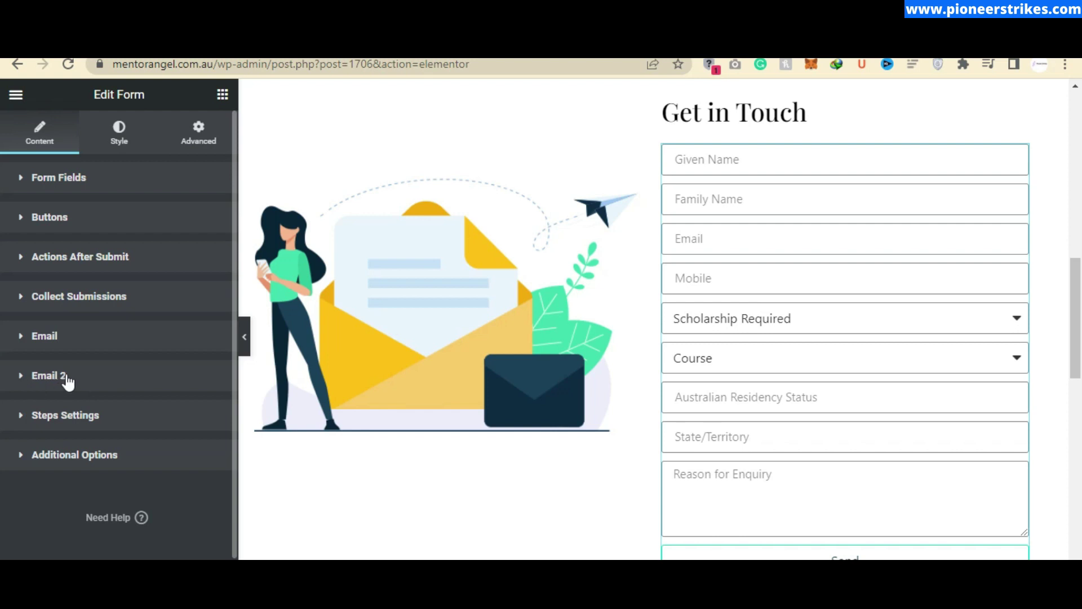
# Expand Email 2 and review its current recipient address and default message content.
pyautogui.click(61, 376)
pyautogui.scroll(-3, 62, 382)
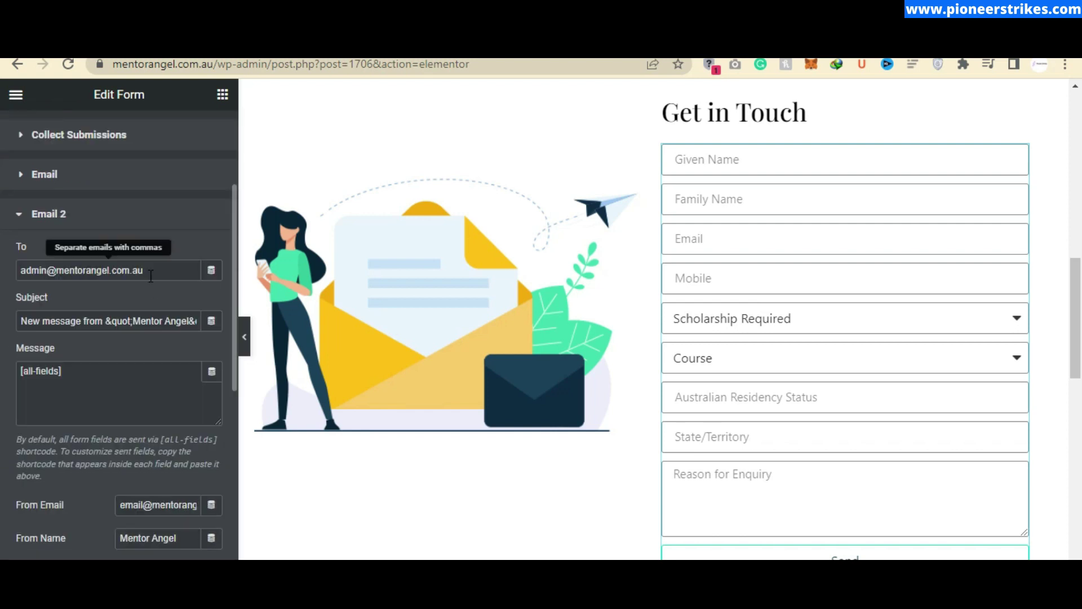
pyautogui.tripleClick(149, 270)
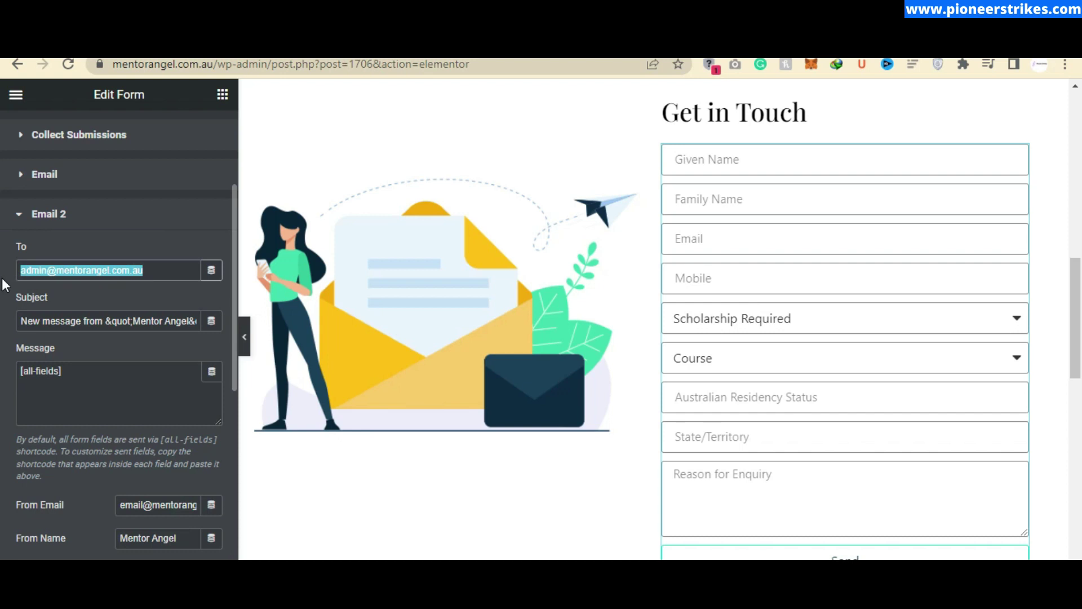
pyautogui.tripleClick(84, 389)
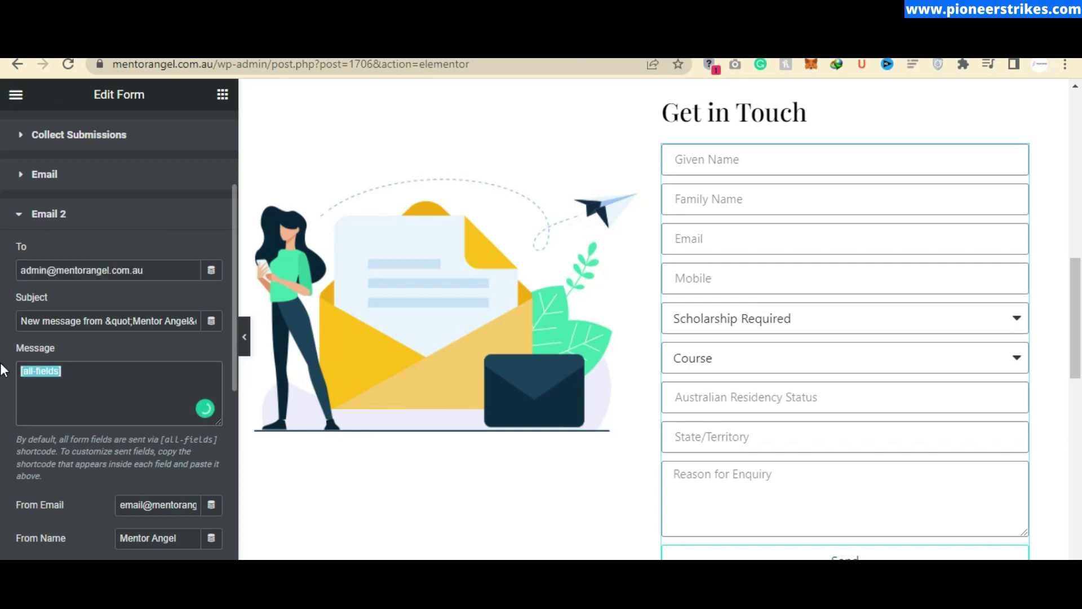
pyautogui.tripleClick(154, 269)
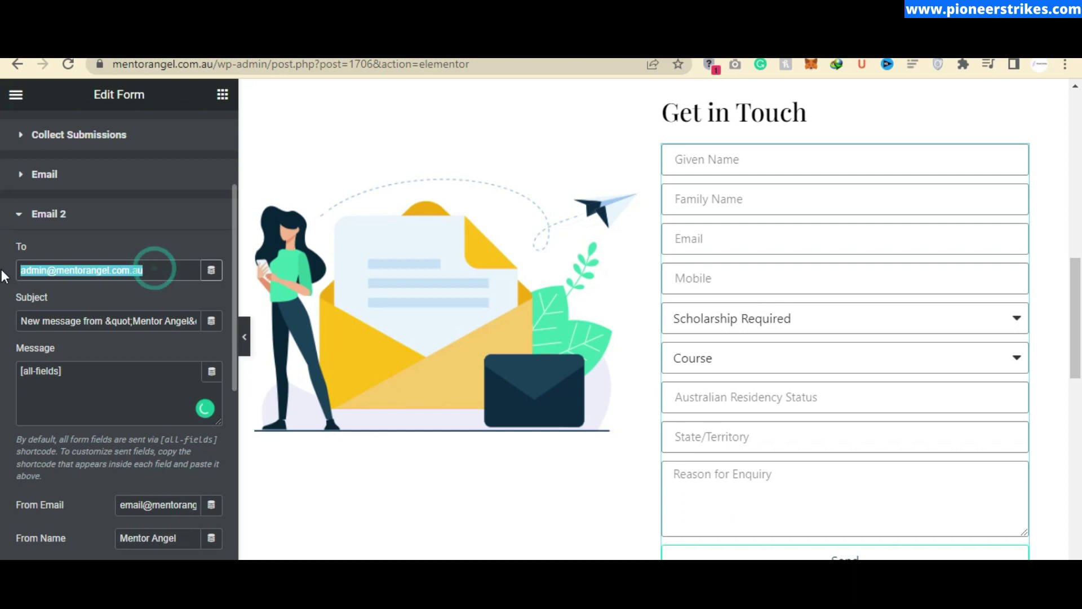
# Select the Email field's shortcode [field id="email"] in its Advanced settings.
pyautogui.click(730, 245)
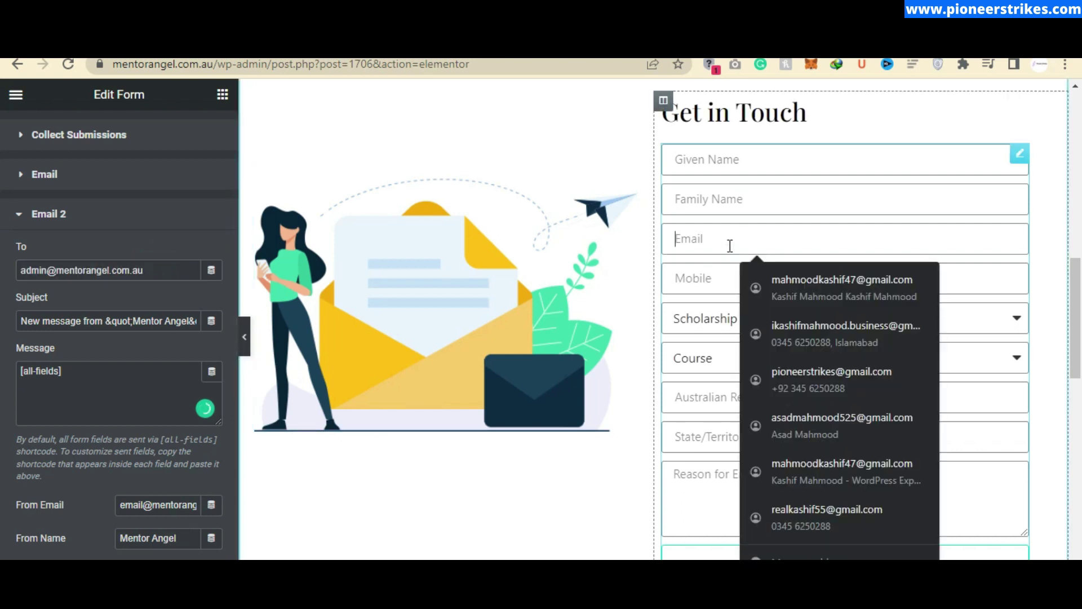
pyautogui.scroll(2, 70, 233)
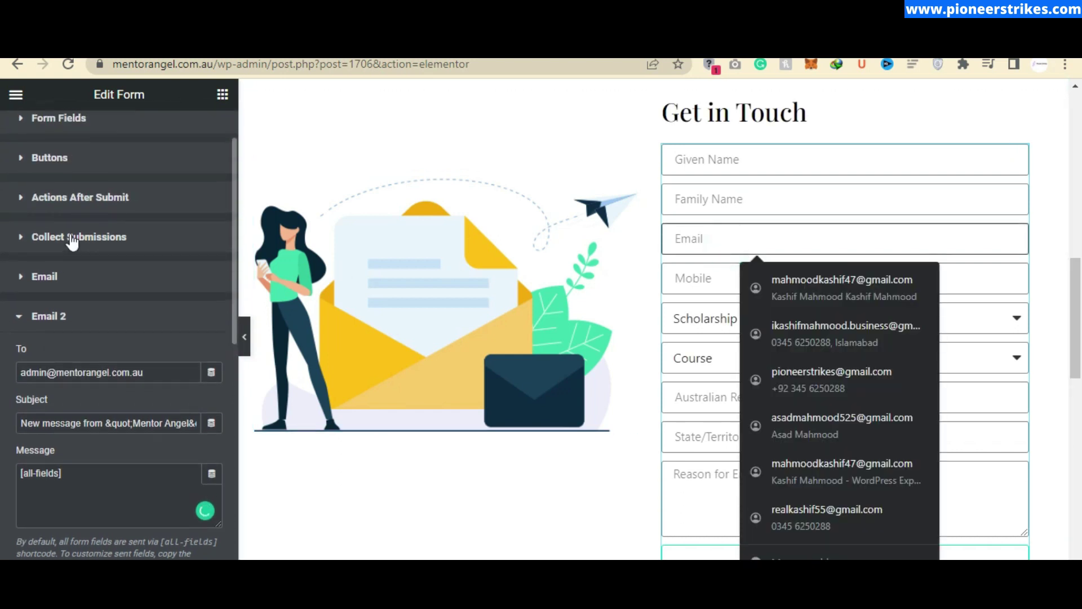
pyautogui.scroll(1, 72, 241)
pyautogui.click(64, 186)
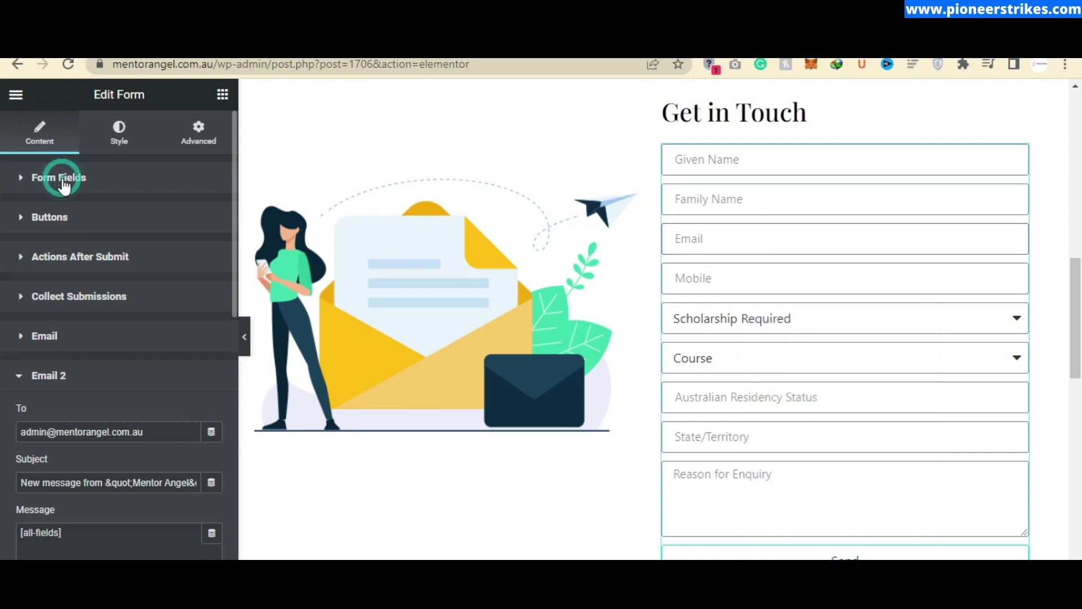
pyautogui.click(63, 186)
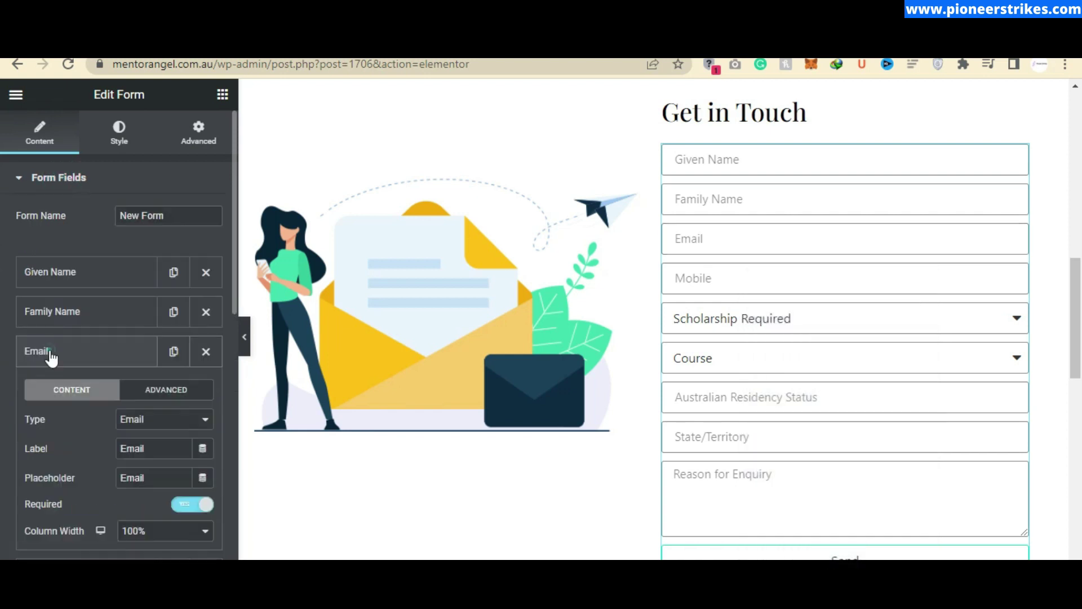
pyautogui.click(157, 394)
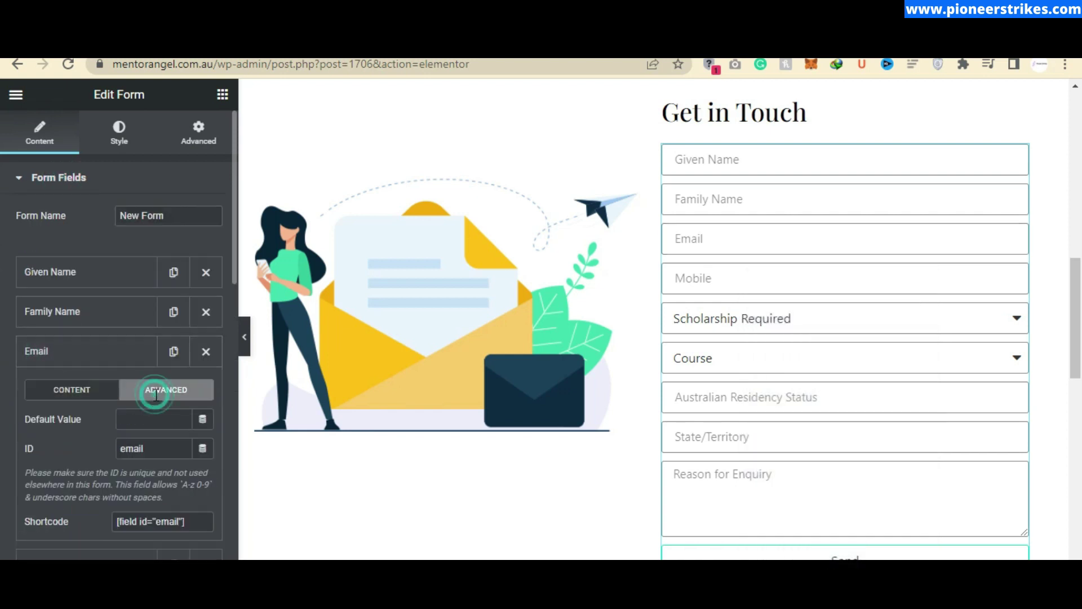
pyautogui.scroll(-2, 152, 394)
pyautogui.click(184, 388)
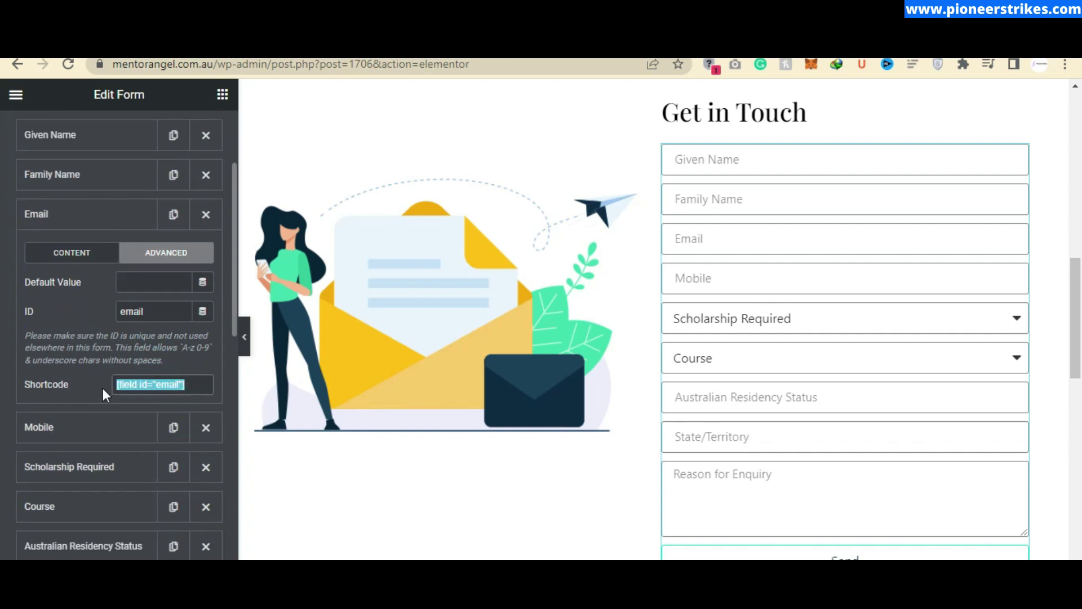
pyautogui.scroll(5, 103, 388)
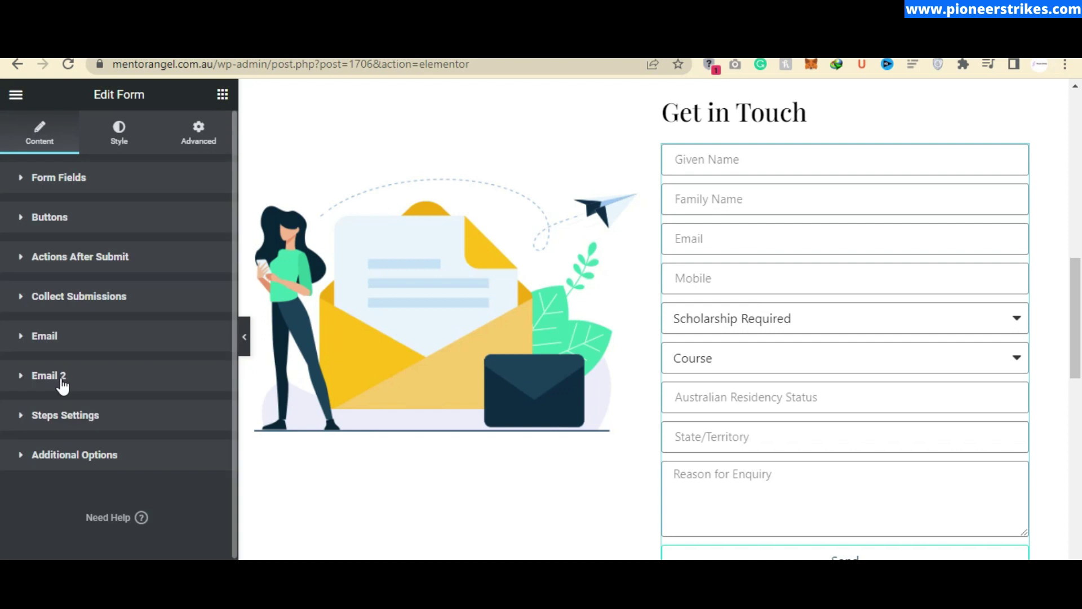
# Set the Email 2 recipient to [field id="email"].
pyautogui.click(62, 383)
pyautogui.scroll(-3, 60, 378)
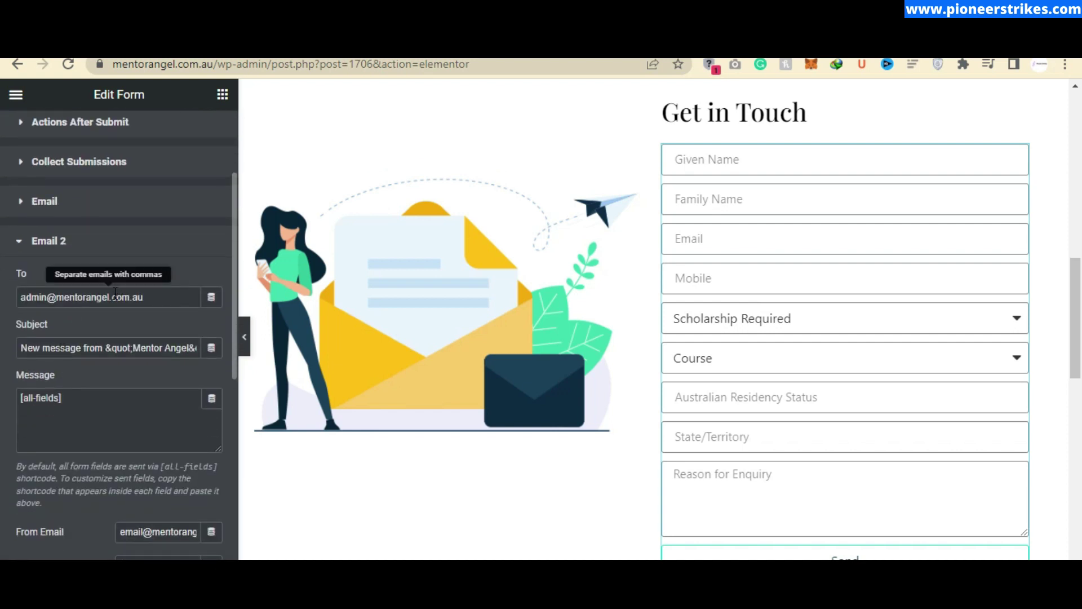
pyautogui.tripleClick(115, 297)
pyautogui.write('[field id="email"]')
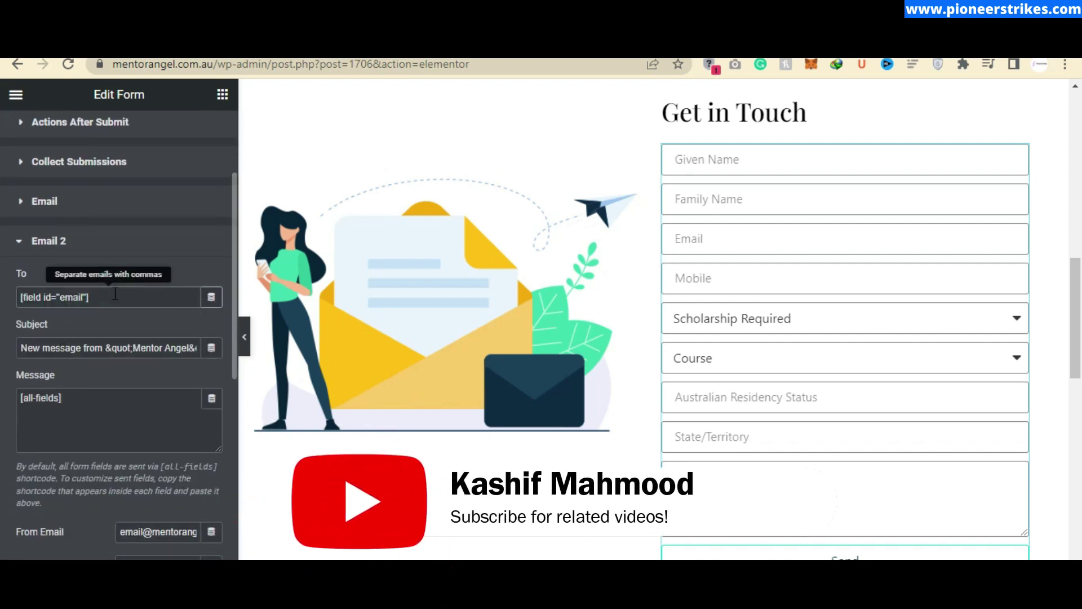
# Replace the Email 2 message with the thank-you note.
pyautogui.scroll(-2, 117, 269)
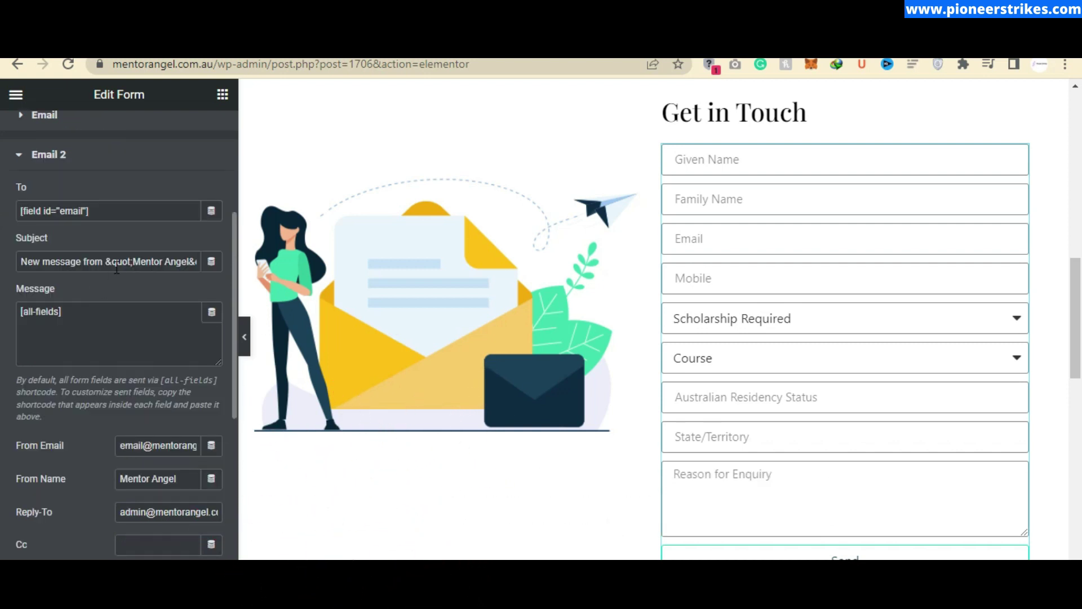
pyautogui.doubleClick(117, 261)
pyautogui.click(94, 308)
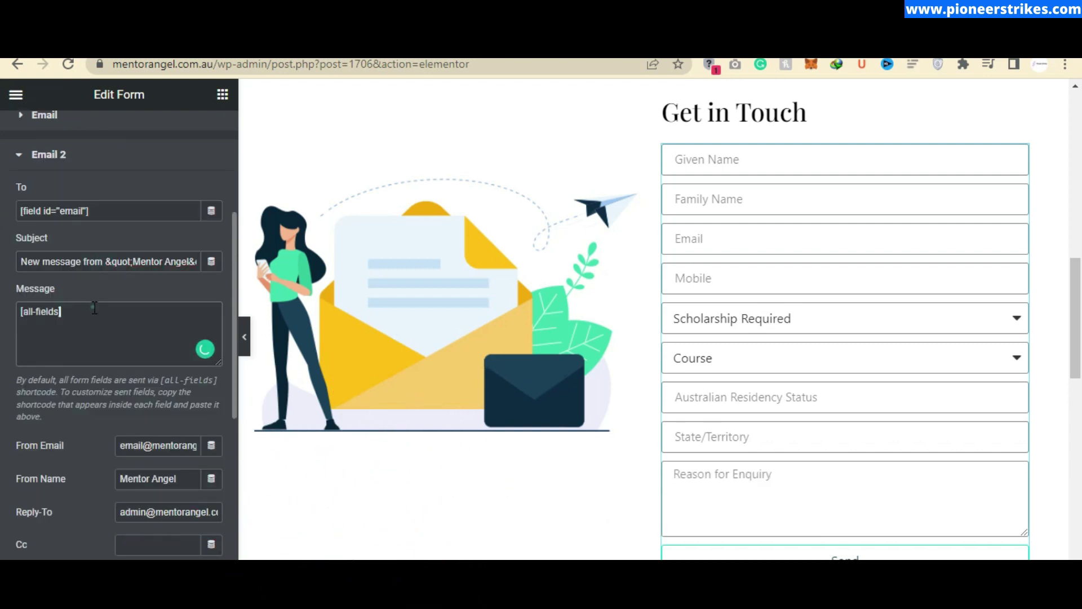
pyautogui.hotkey('ctrl', 'a')
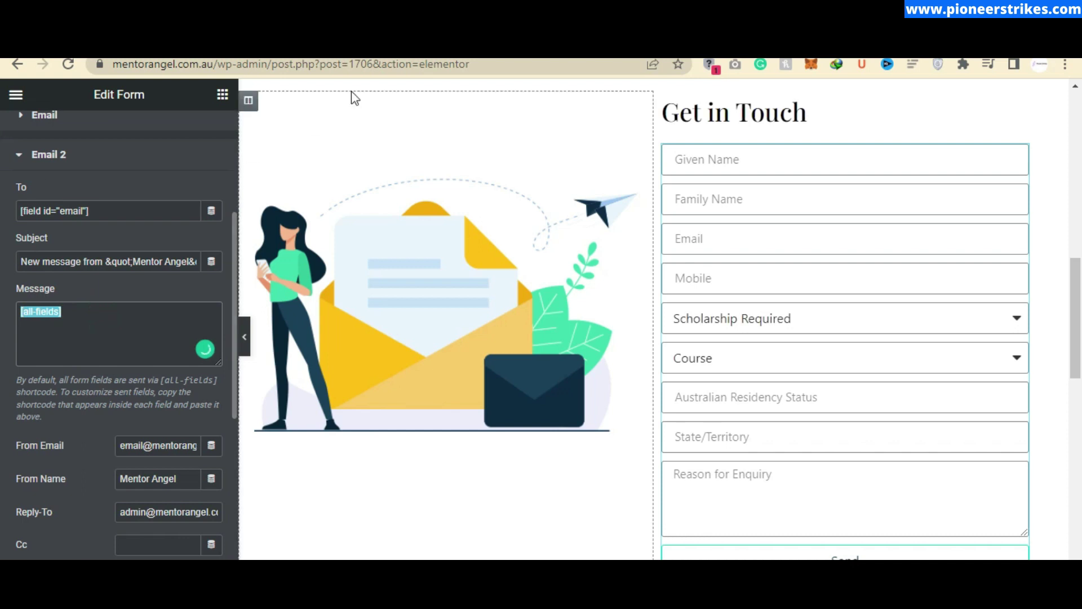
pyautogui.hotkey('ctrl', 'v')
pyautogui.scroll(-2, 214, 338)
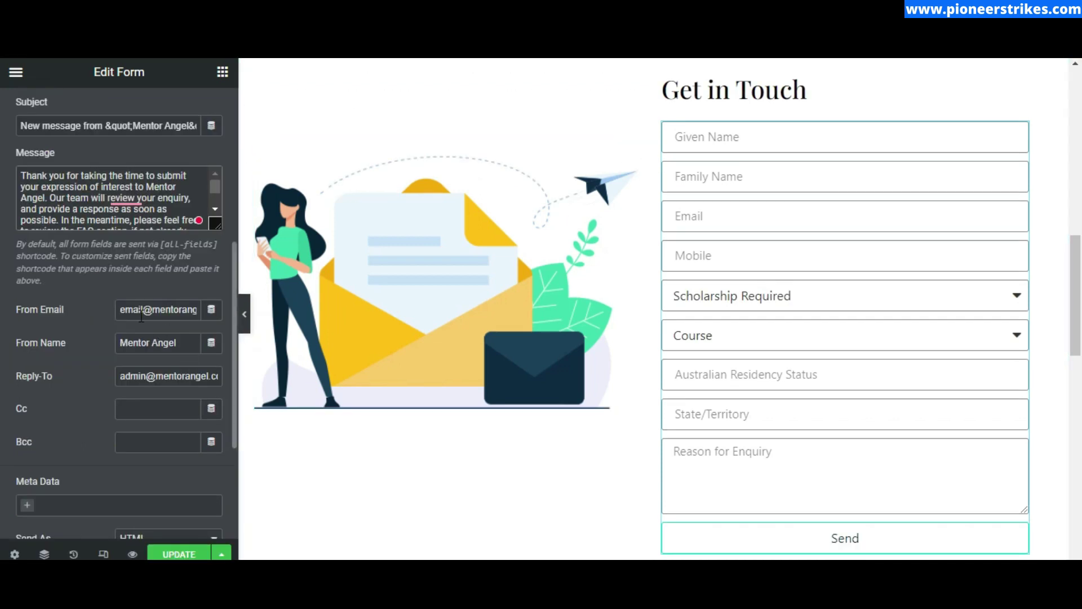
# Change the From Email so its name before the @ is 'office'.
pyautogui.click(141, 338)
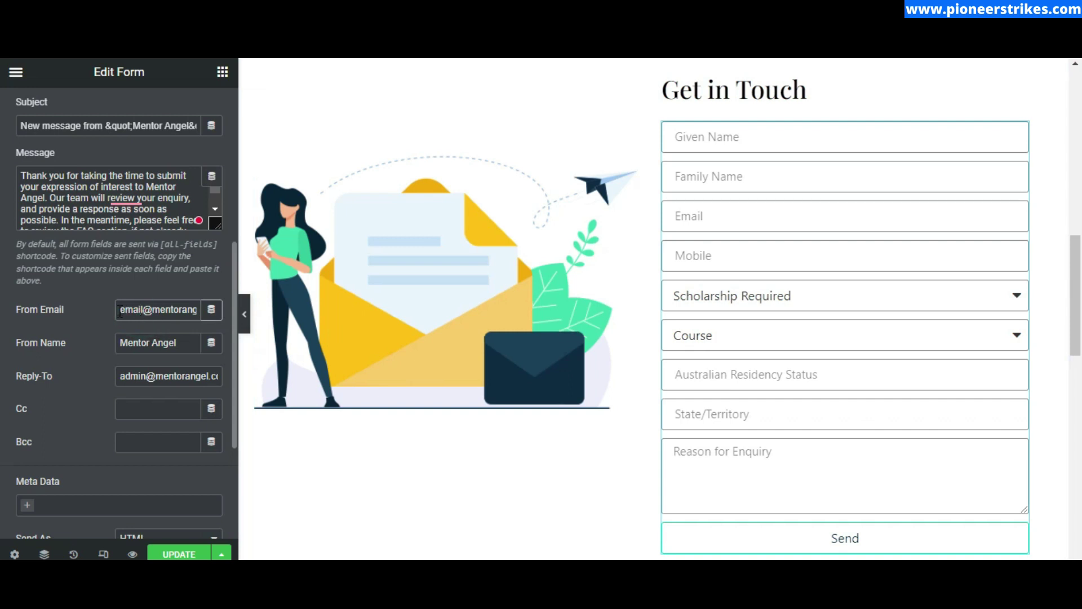
pyautogui.click(119, 309)
pyautogui.click(145, 310)
pyautogui.press('BackSpace')
pyautogui.press('BackSpace')
pyautogui.press('BackSpace')
pyautogui.press('BackSpace')
pyautogui.press('BackSpace')
pyautogui.write('office')
# Make the Reply-To address the same office address as the sender.
pyautogui.scroll(-1, 99, 287)
pyautogui.click(137, 299)
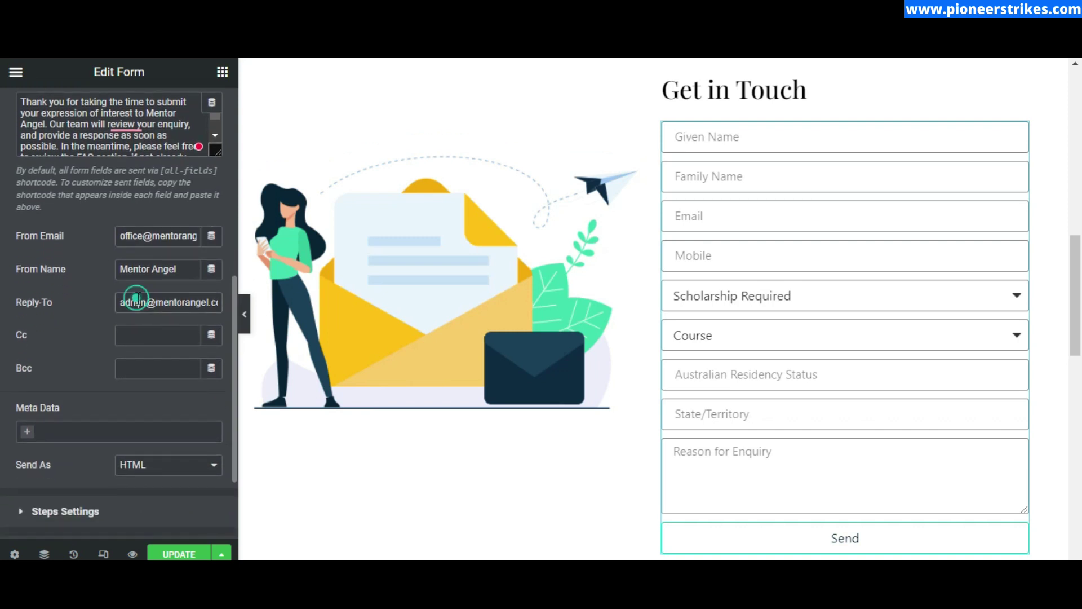
pyautogui.click(157, 236)
pyautogui.tripleClick(157, 236)
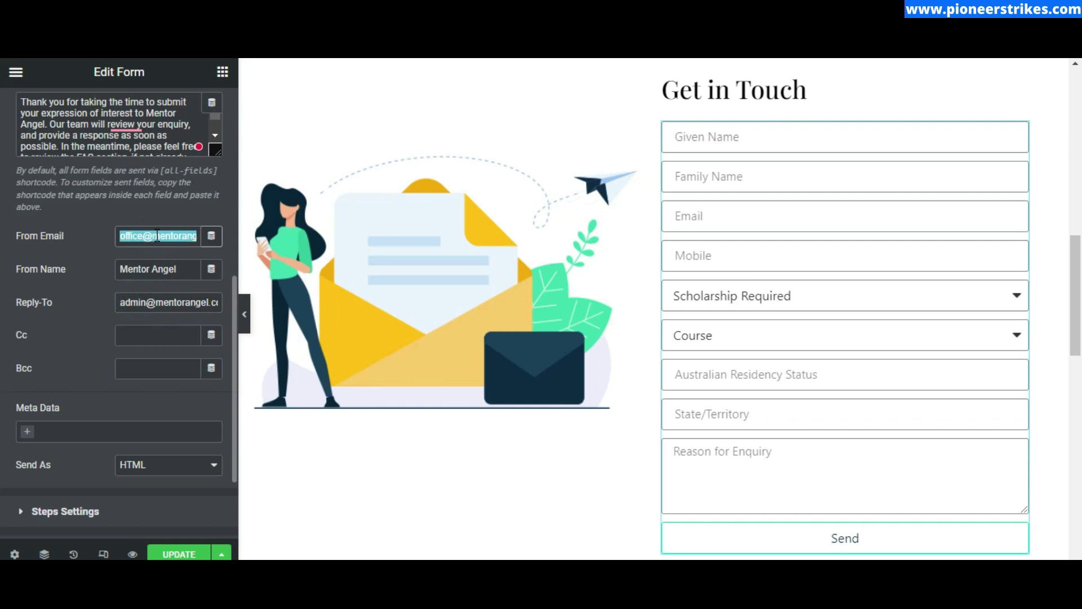
pyautogui.hotkey('ctrl', 'c')
pyautogui.click(159, 303)
pyautogui.tripleClick(158, 304)
pyautogui.hotkey('ctrl', 'v')
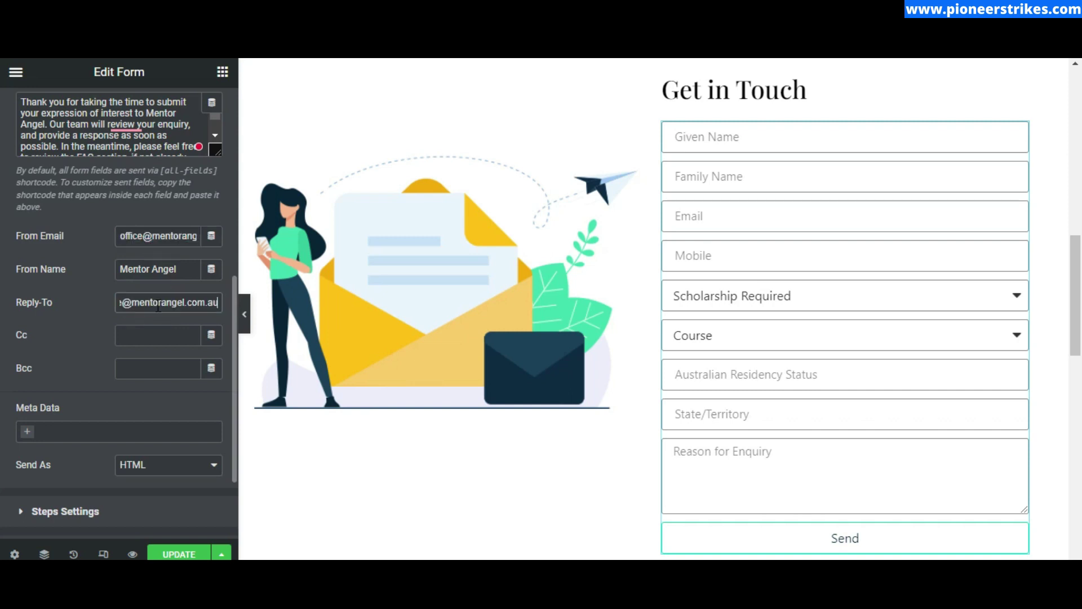
pyautogui.click(151, 306)
pyautogui.press('Home')
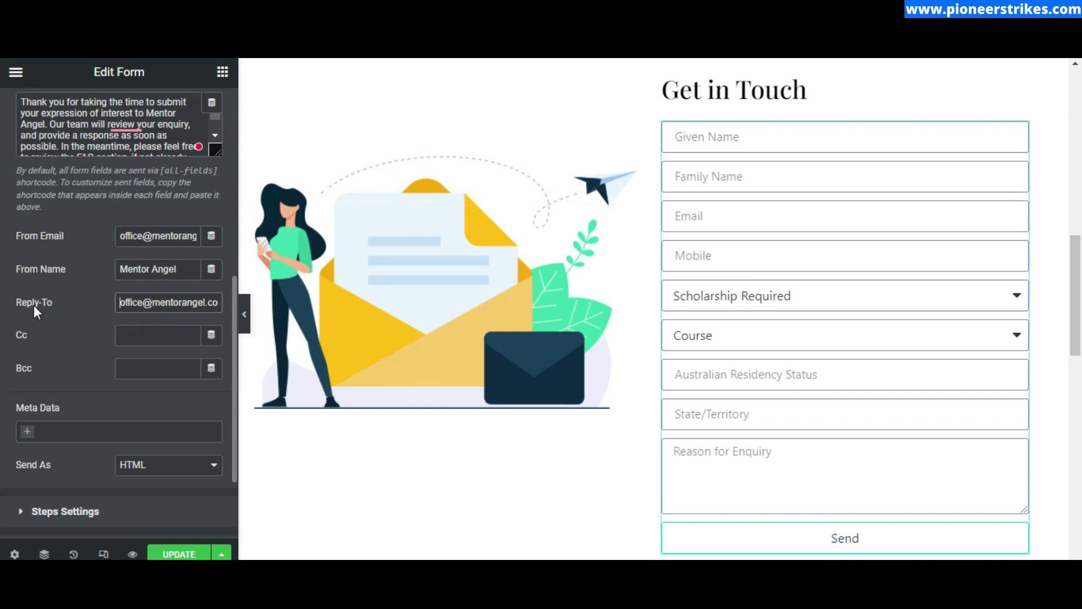
# Add Date and Time to Email 2's meta data and set Send As to HTML.
pyautogui.click(117, 337)
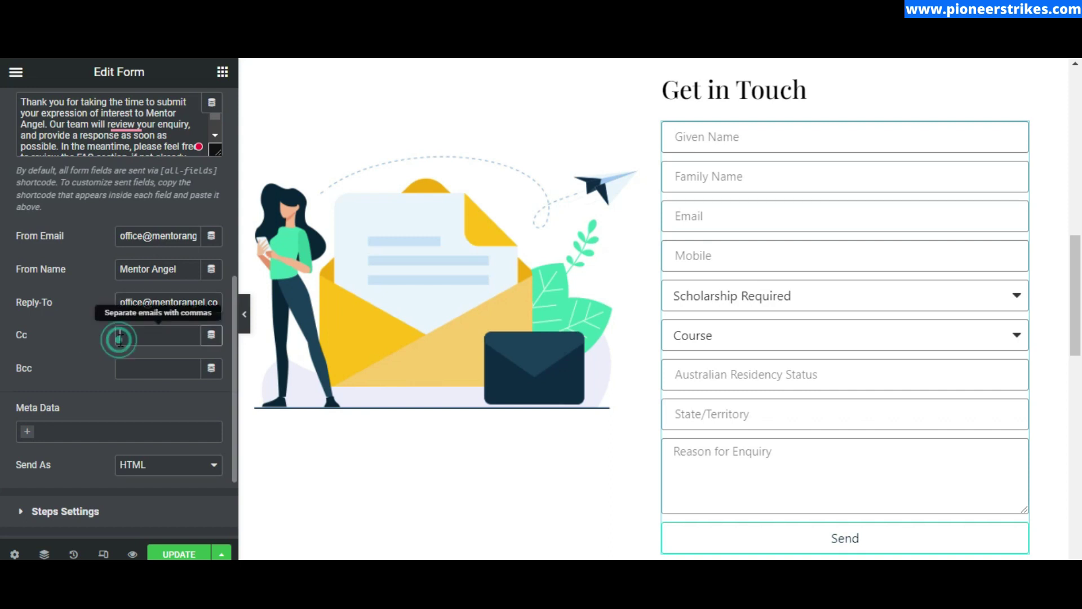
pyautogui.click(132, 368)
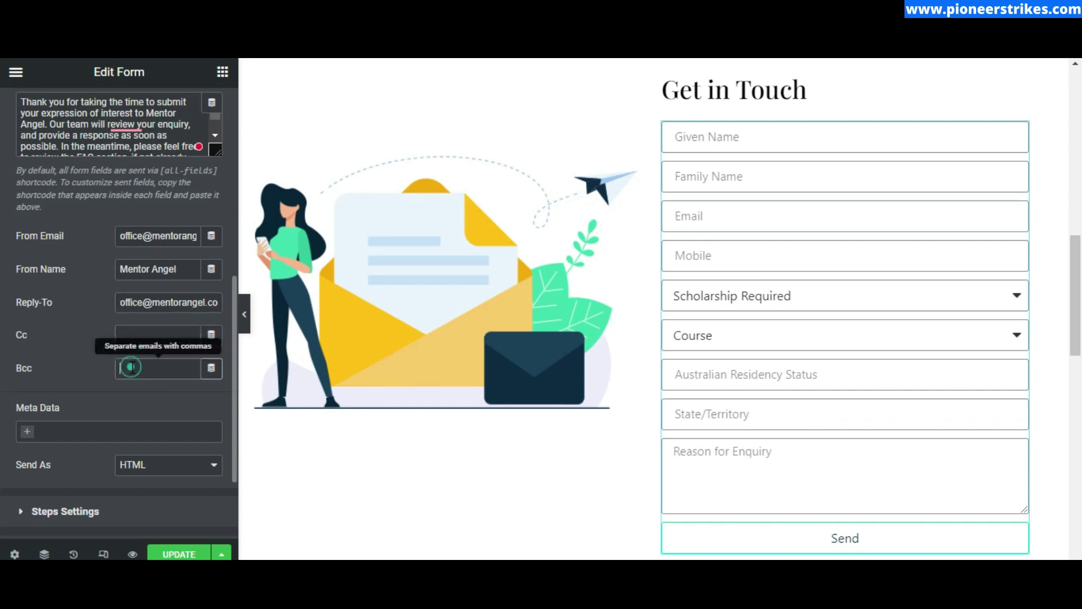
pyautogui.click(26, 439)
pyautogui.click(47, 452)
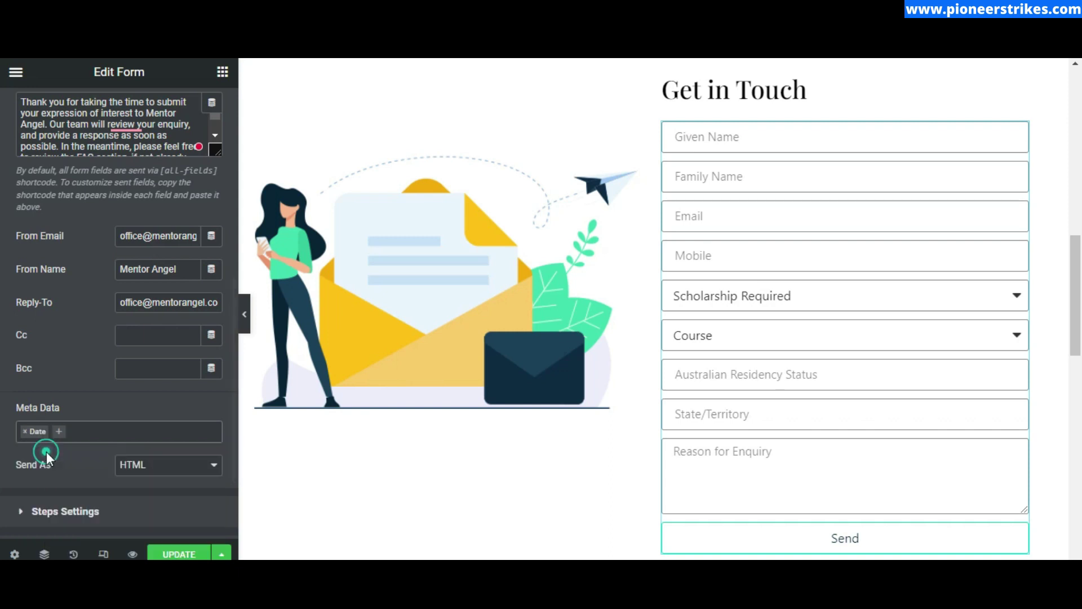
pyautogui.click(63, 432)
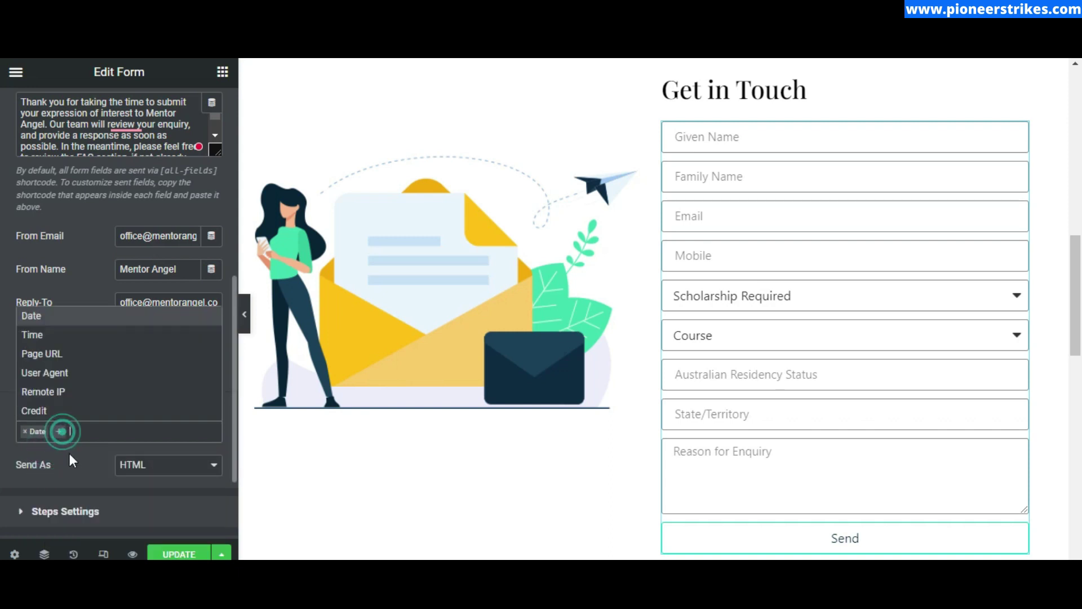
pyautogui.click(53, 334)
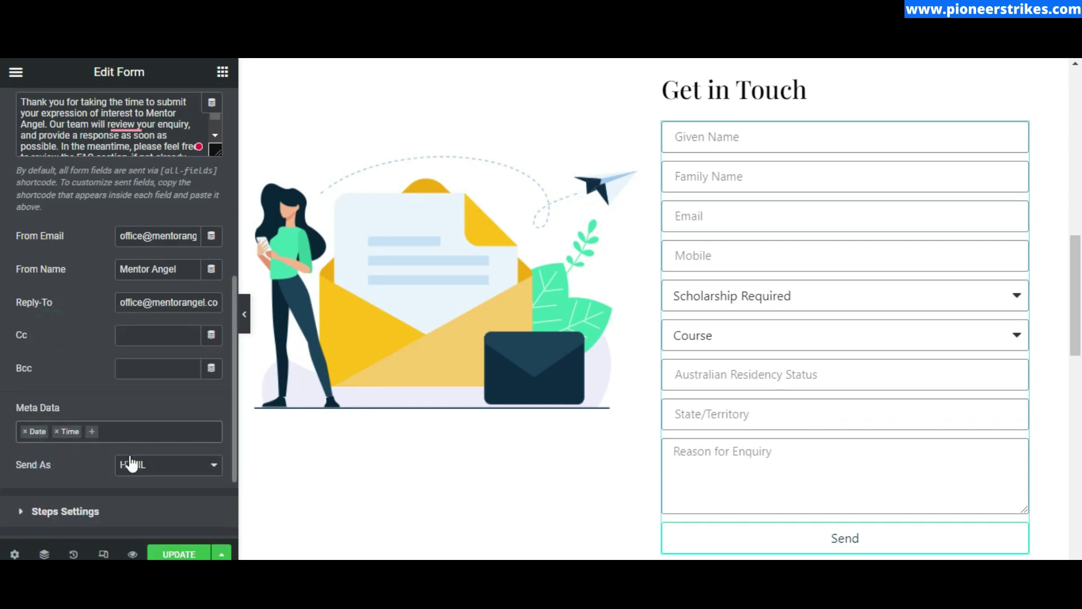
pyautogui.click(141, 473)
pyautogui.click(141, 478)
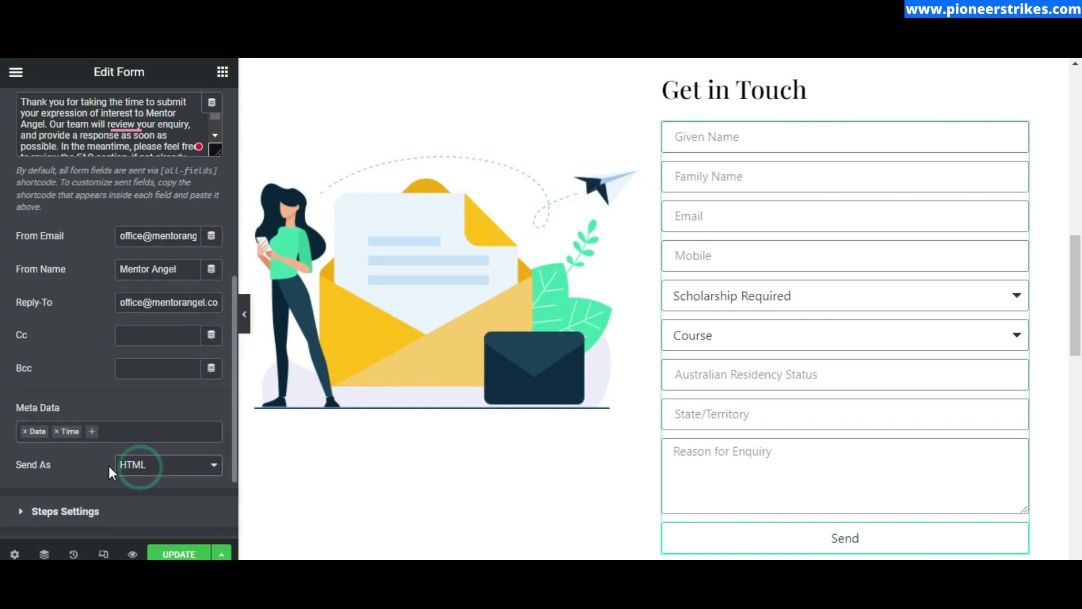
pyautogui.scroll(2, 74, 242)
# Wrap the message body and Sincerely line in <p>…</p> tags, with Angels on its own line.
pyautogui.click(76, 232)
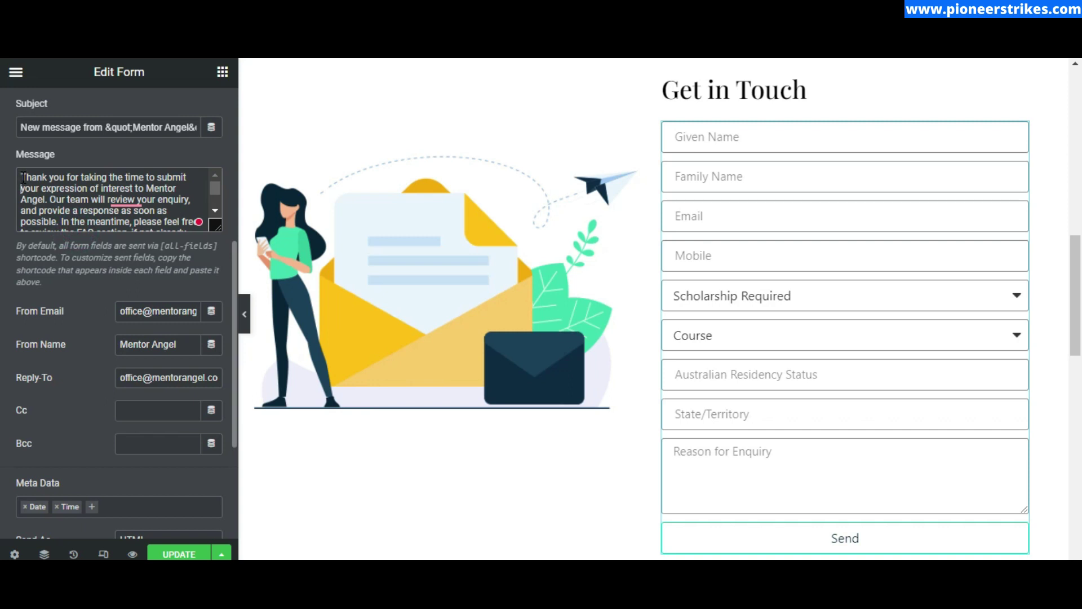
pyautogui.scroll(-3, 22, 178)
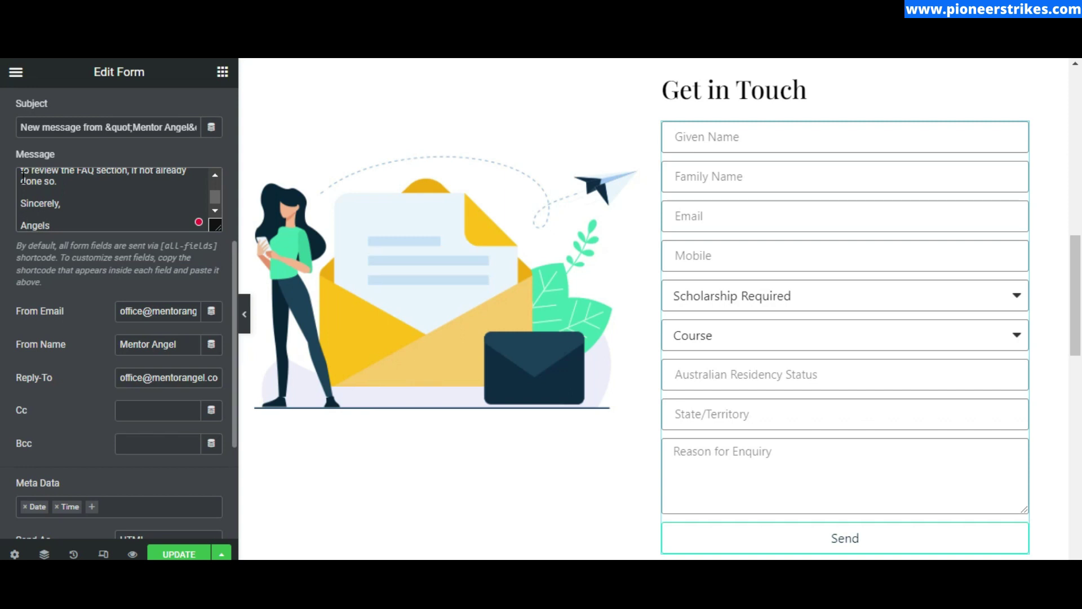
pyautogui.write('</p>')
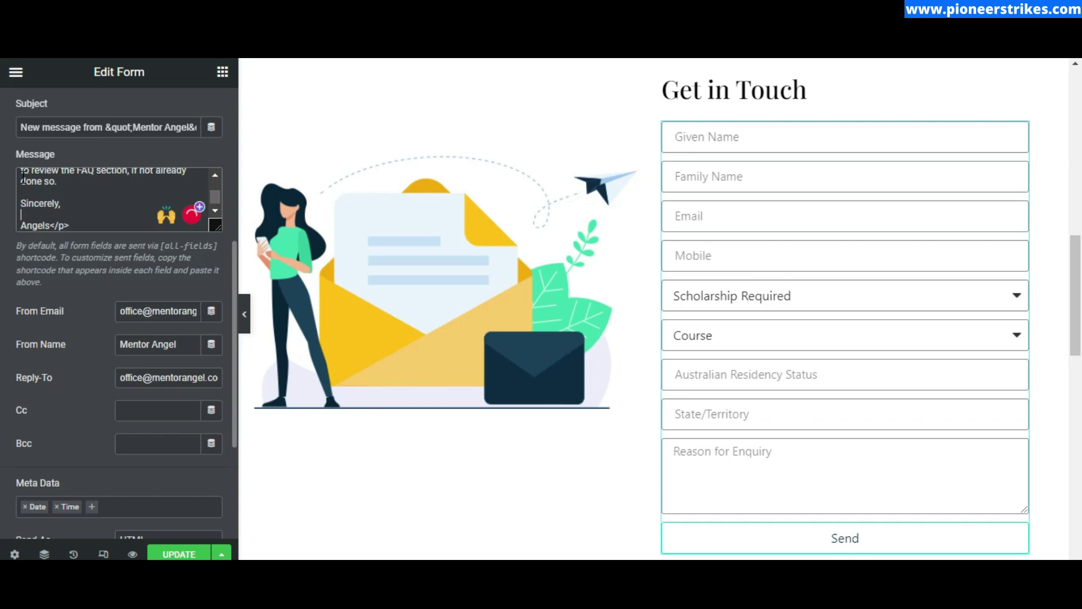
pyautogui.scroll(5, 22, 179)
pyautogui.click(21, 175)
pyautogui.write('<p')
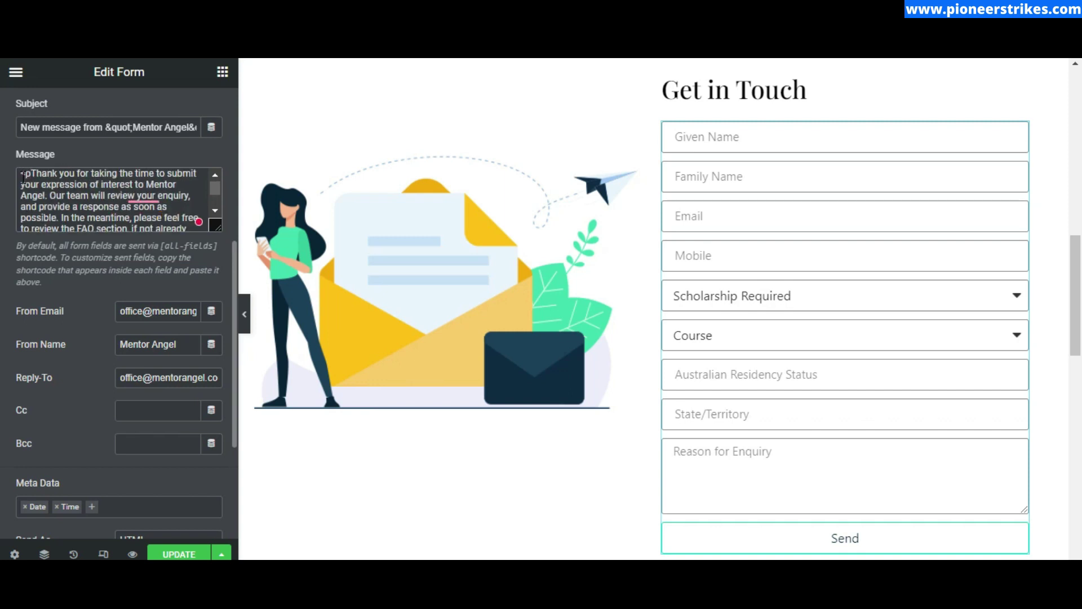
pyautogui.write('>')
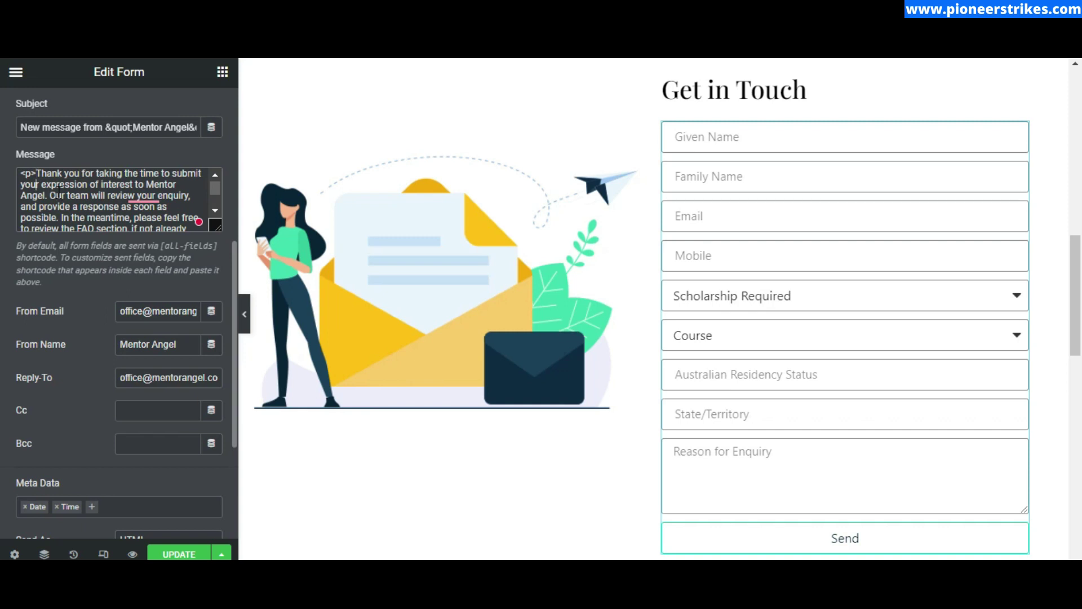
pyautogui.scroll(-2, 38, 201)
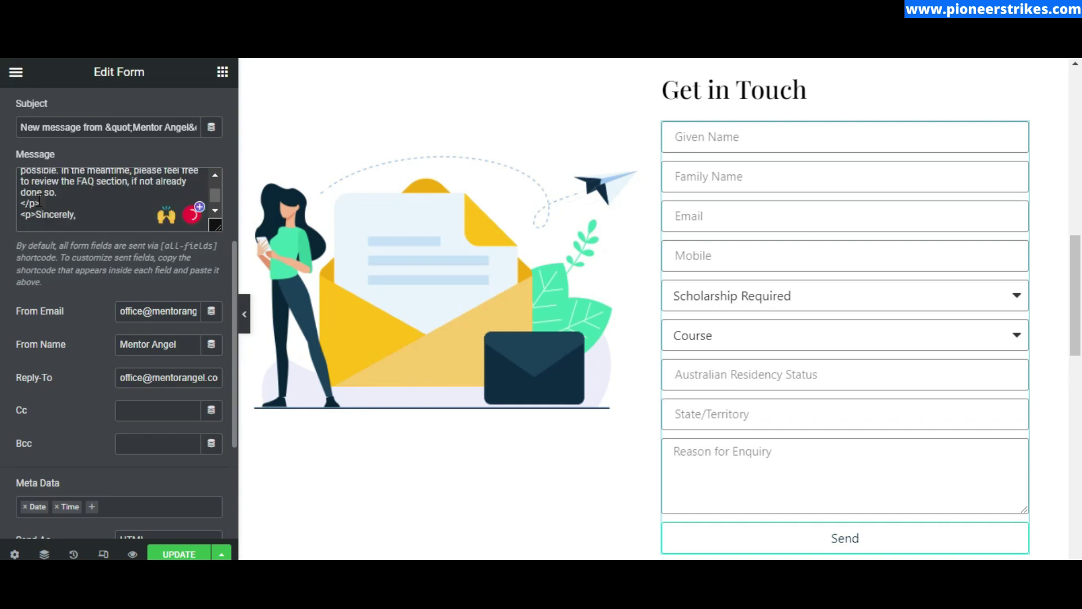
pyautogui.write('</p>')
pyautogui.hotkey('ctrl', 'v')
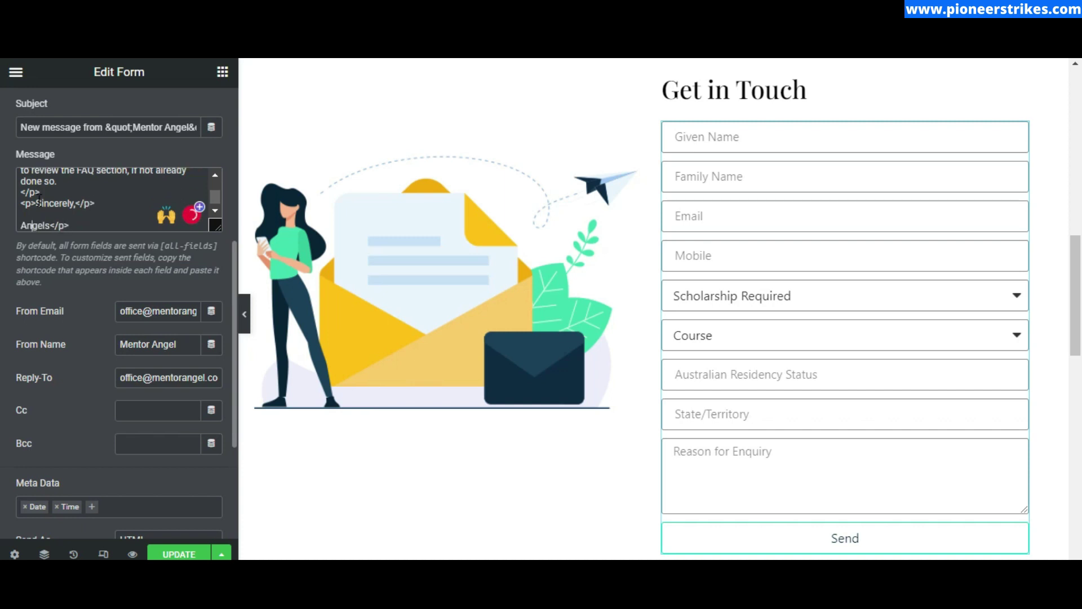
# Add an opening <p> tag before the Angels sign-off.
pyautogui.click(25, 226)
pyautogui.write('<p>')
pyautogui.scroll(-2, 42, 305)
pyautogui.scroll(-3, 44, 302)
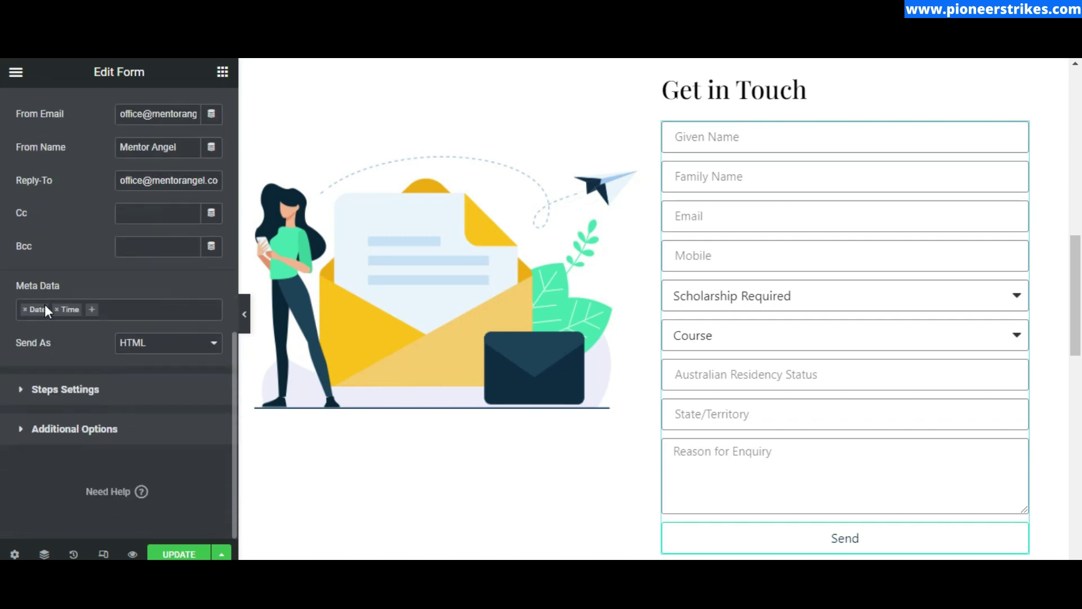
# Save the changes with UPDATE and view the live page in a new tab.
pyautogui.click(175, 555)
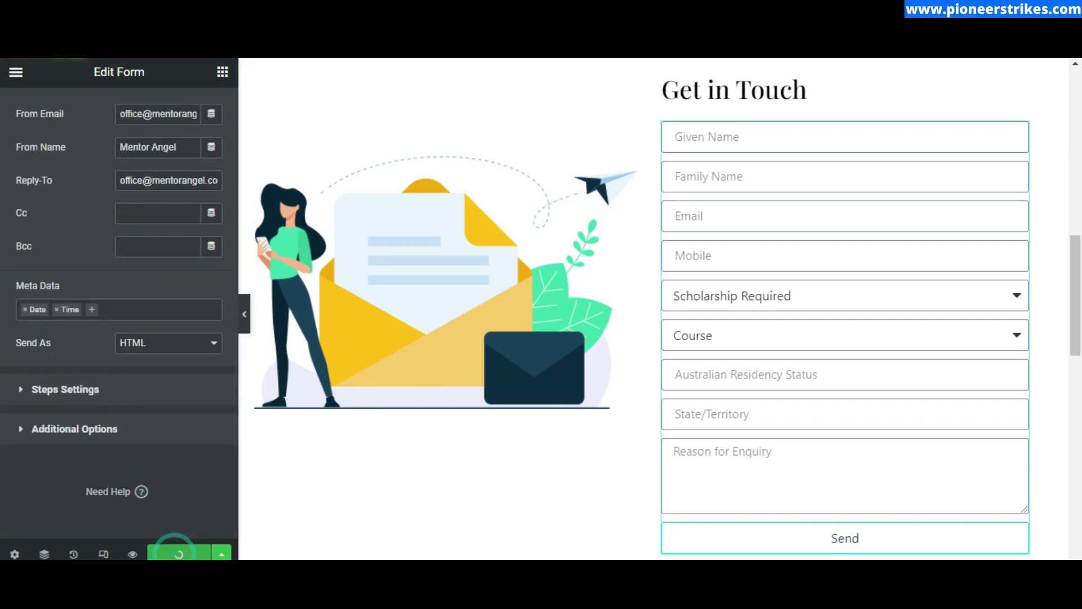
pyautogui.click(17, 72)
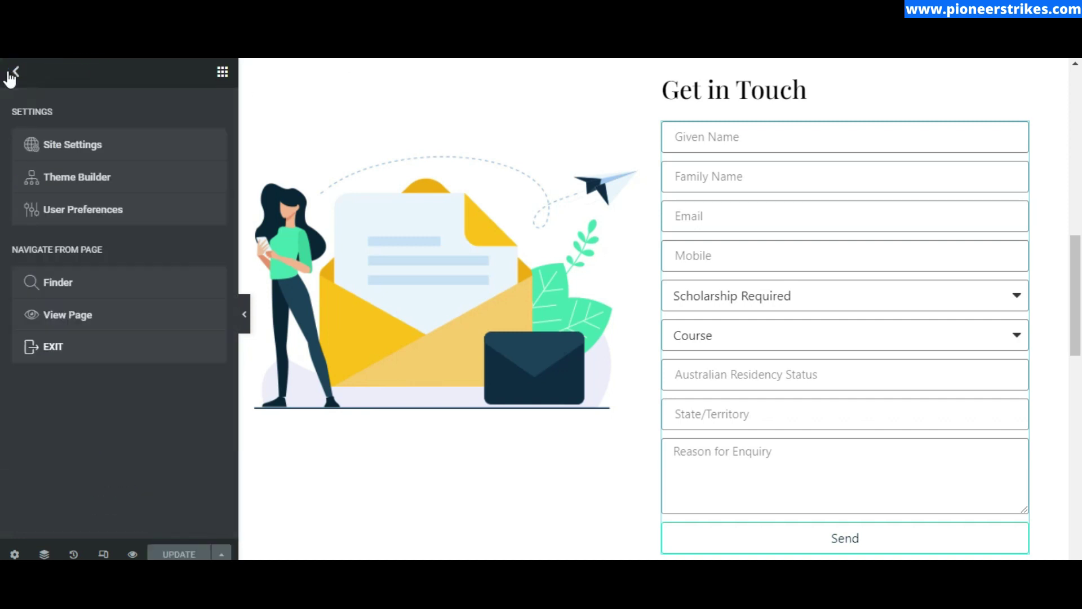
pyautogui.rightClick(85, 315)
pyautogui.click(140, 327)
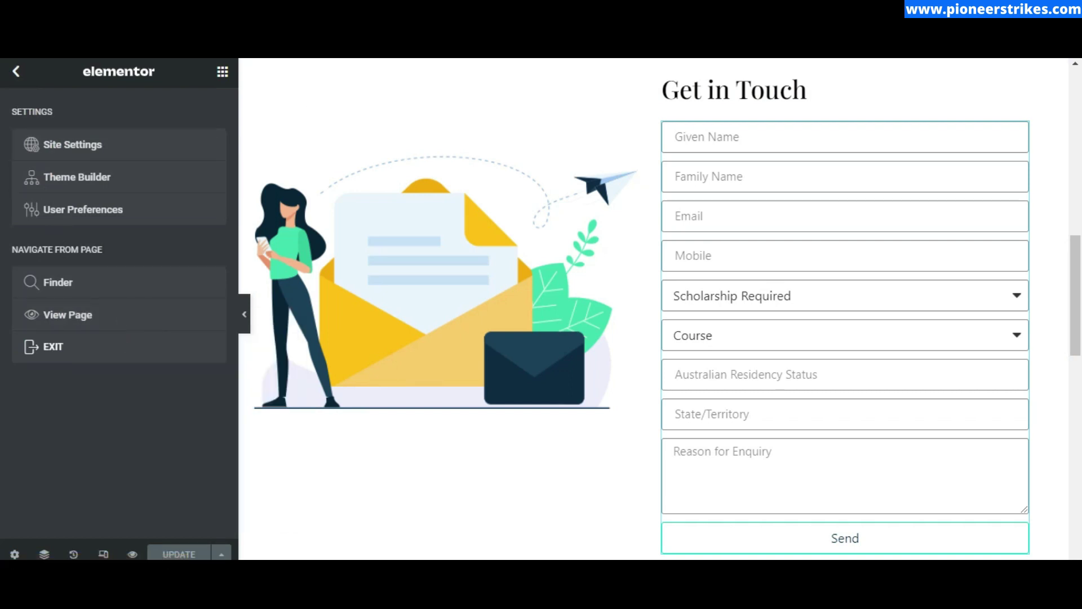
pyautogui.hotkey('ctrl', 'Tab')
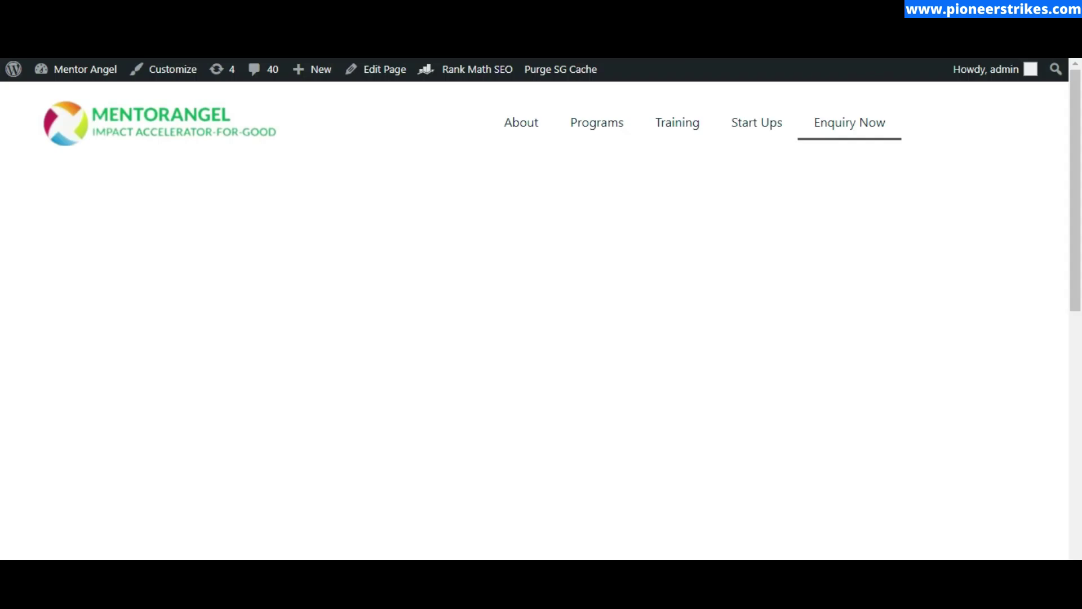
# Fill the Get in Touch form with a test name and details, then send it.
pyautogui.hotkey('ctrl', 't')
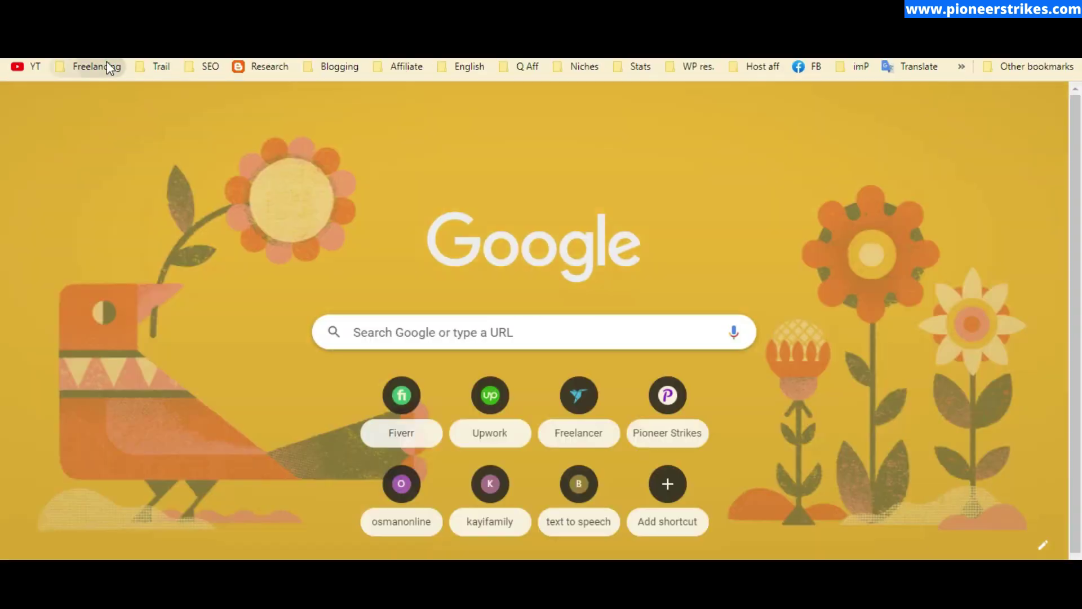
pyautogui.click(107, 66)
pyautogui.hotkey('ctrl', 'w')
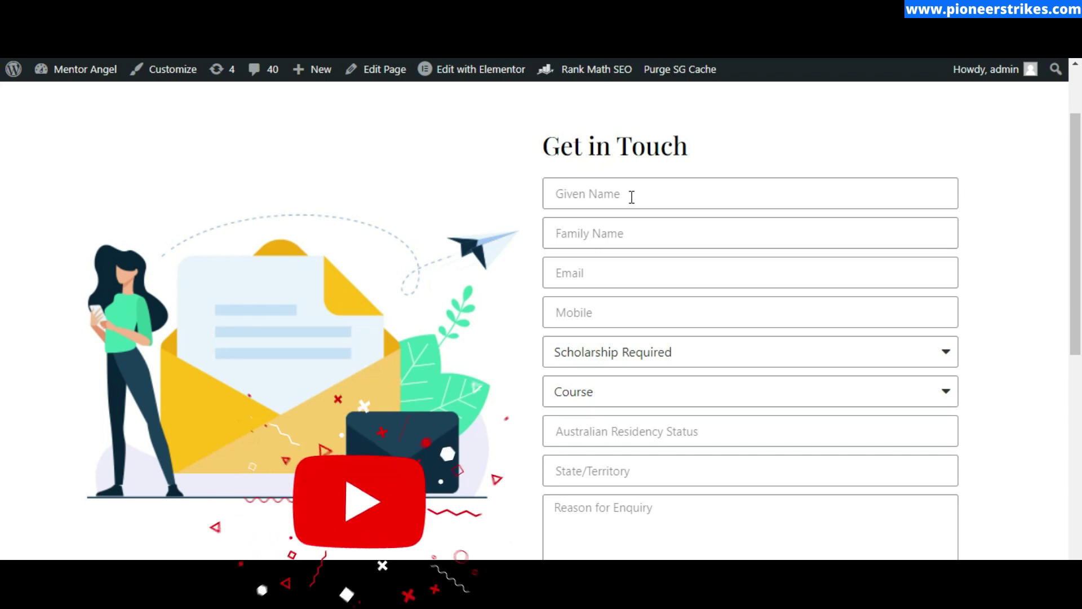
pyautogui.click(632, 197)
pyautogui.write('kas')
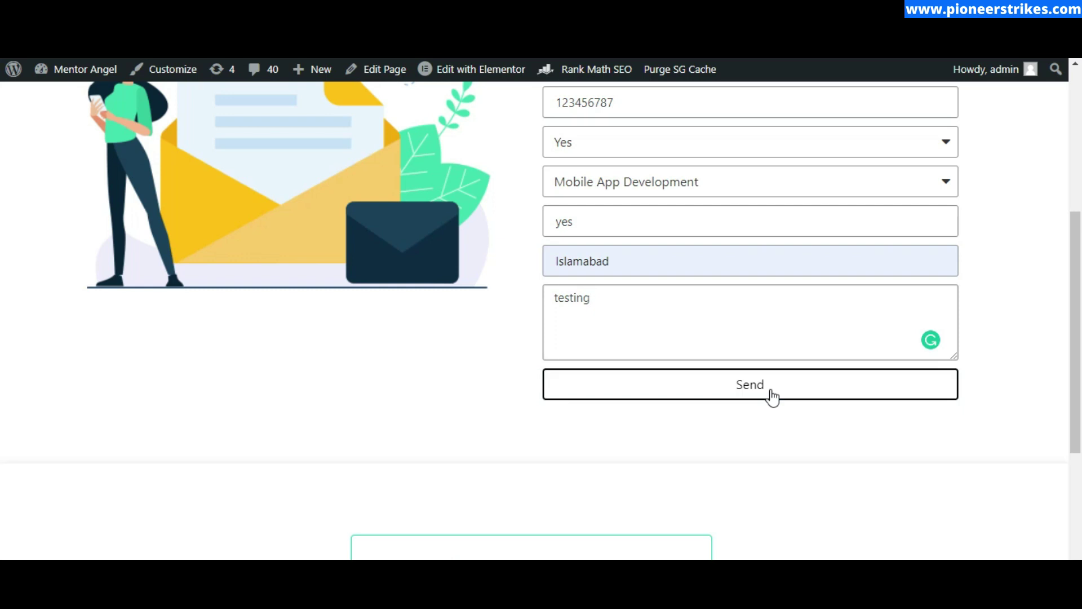
pyautogui.click(771, 392)
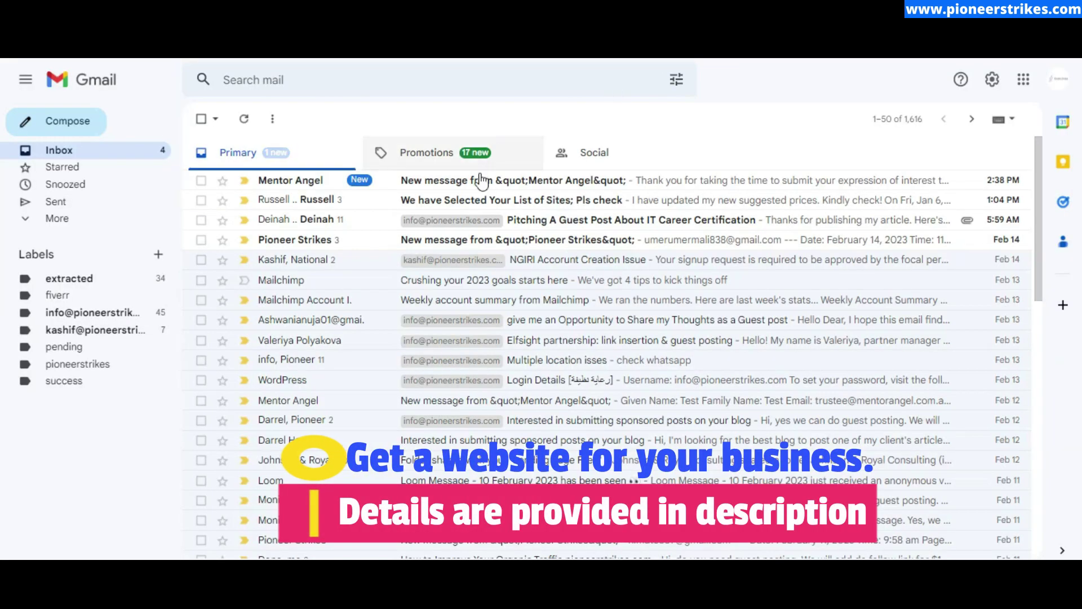
# Open the Mentor Angel email and check its thank-you text, sign-off, Date/Time lines and subject.
pyautogui.click(482, 180)
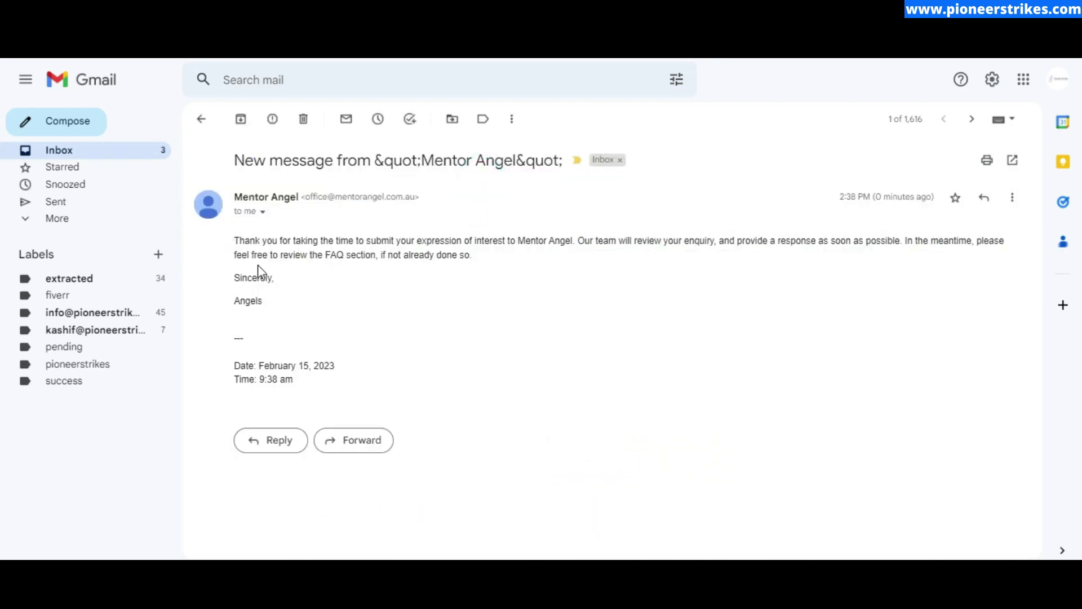
pyautogui.moveTo(233, 240); pyautogui.dragTo(273, 307)
pyautogui.moveTo(236, 365); pyautogui.dragTo(319, 386)
pyautogui.click(314, 382)
pyautogui.tripleClick(562, 163)
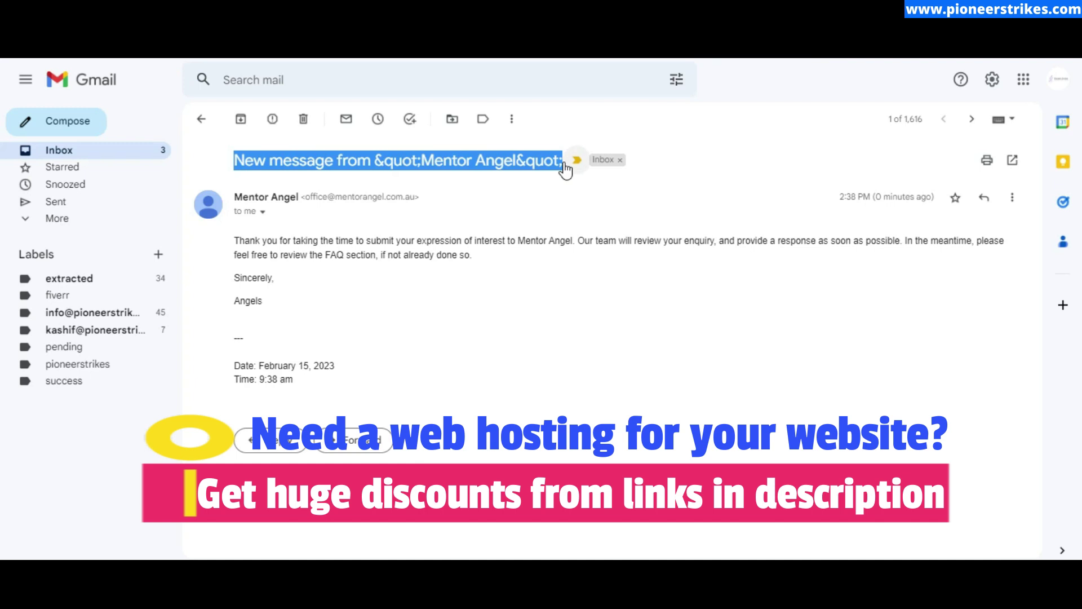
pyautogui.click(575, 258)
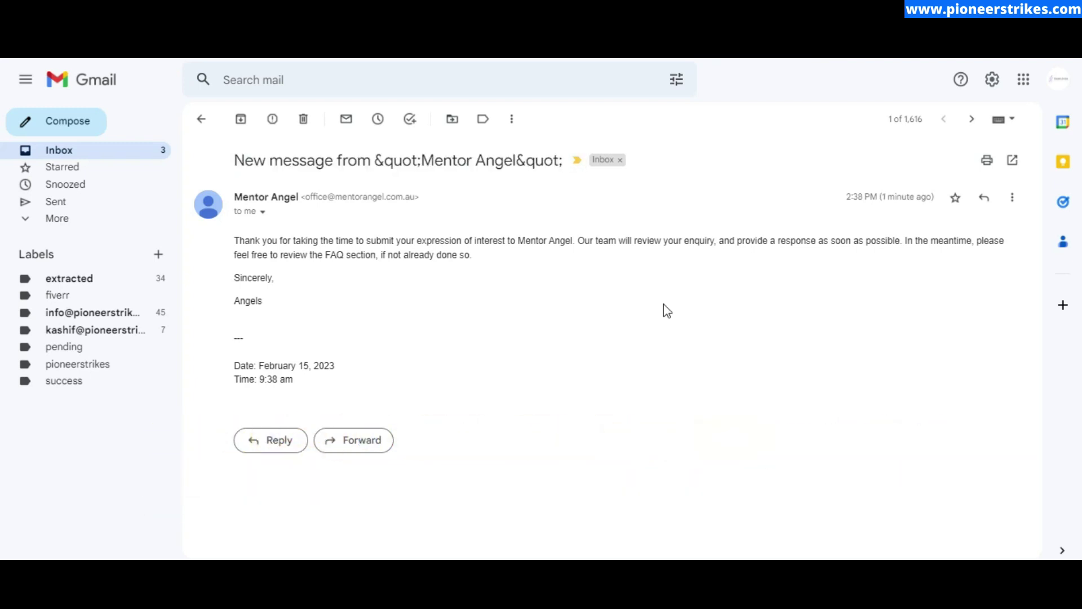